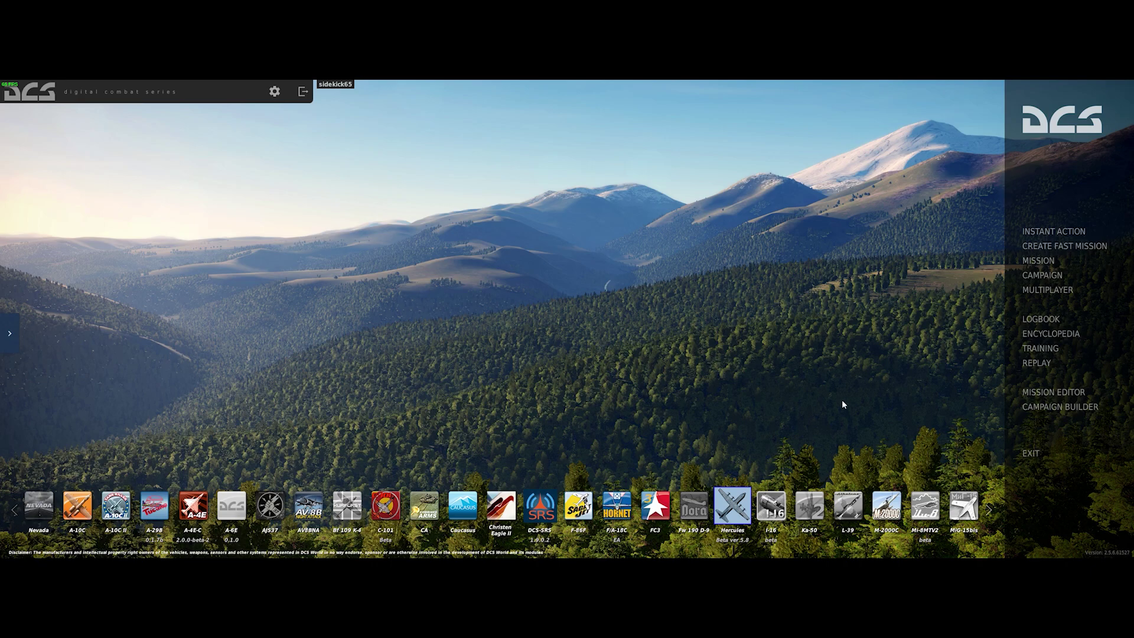
# Step: Open the Mission Editor and create New Mission.miz on the Caucasus map
pyautogui.click(1038, 394)
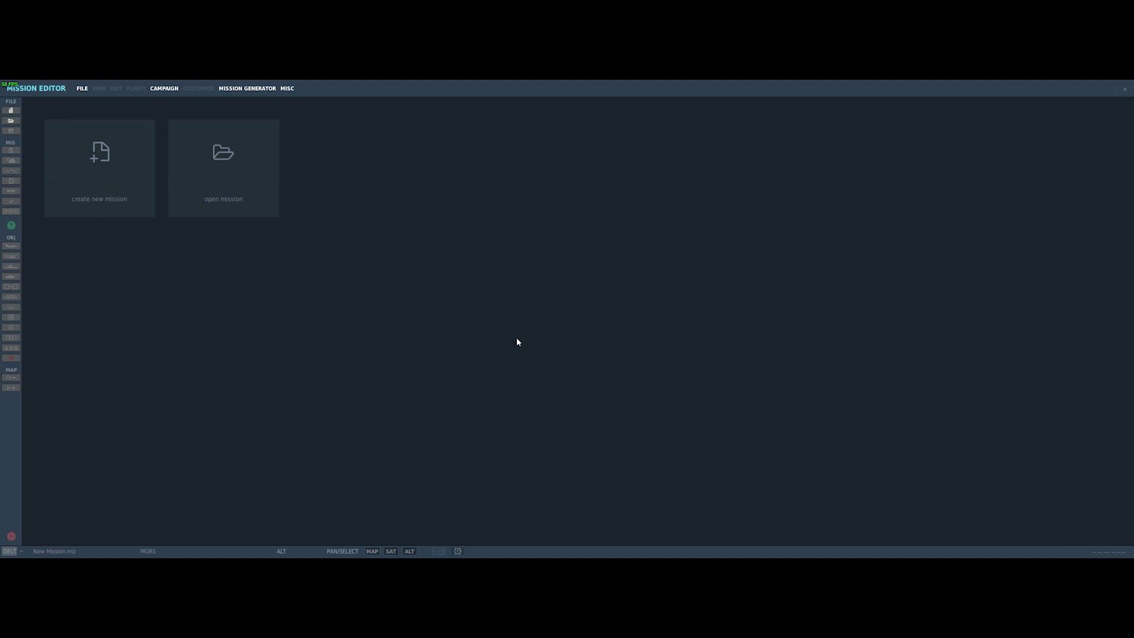
pyautogui.click(82, 183)
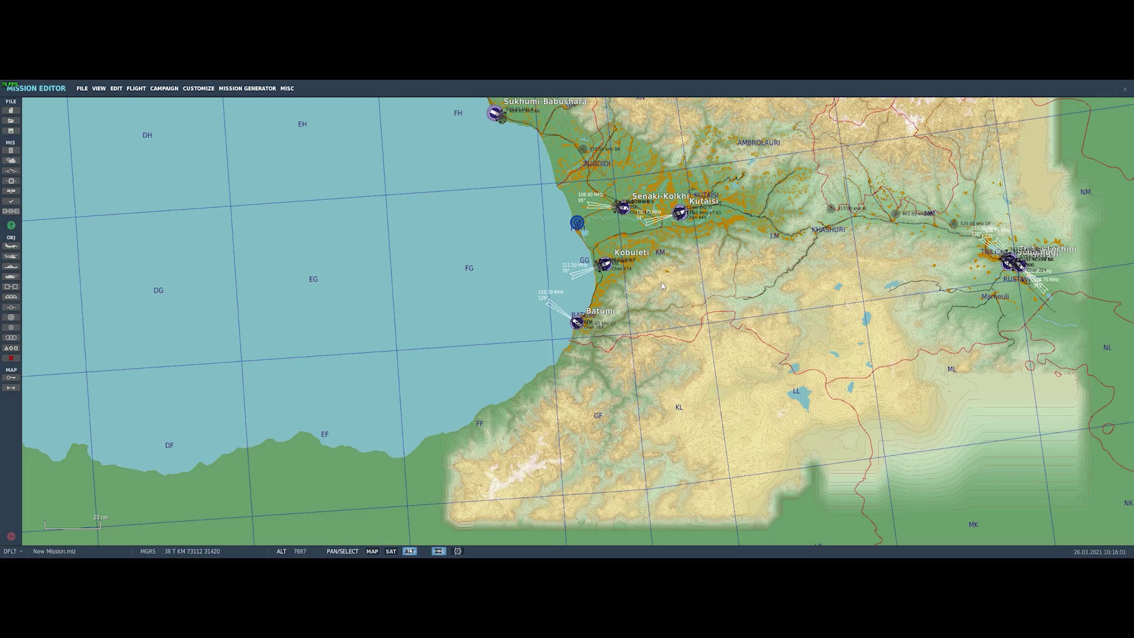
# Step: Pan the map north-east past Sochi and Gudauta to centre the Mozdok region
pyautogui.moveTo(661, 286); pyautogui.dragTo(771, 438)
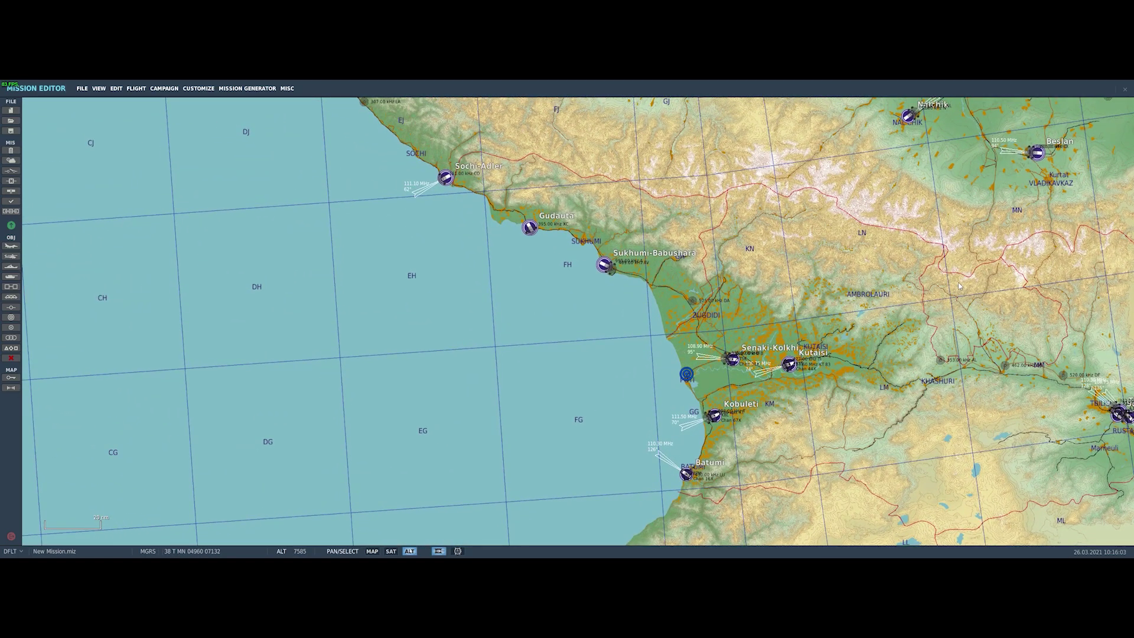
pyautogui.moveTo(959, 286); pyautogui.dragTo(829, 428)
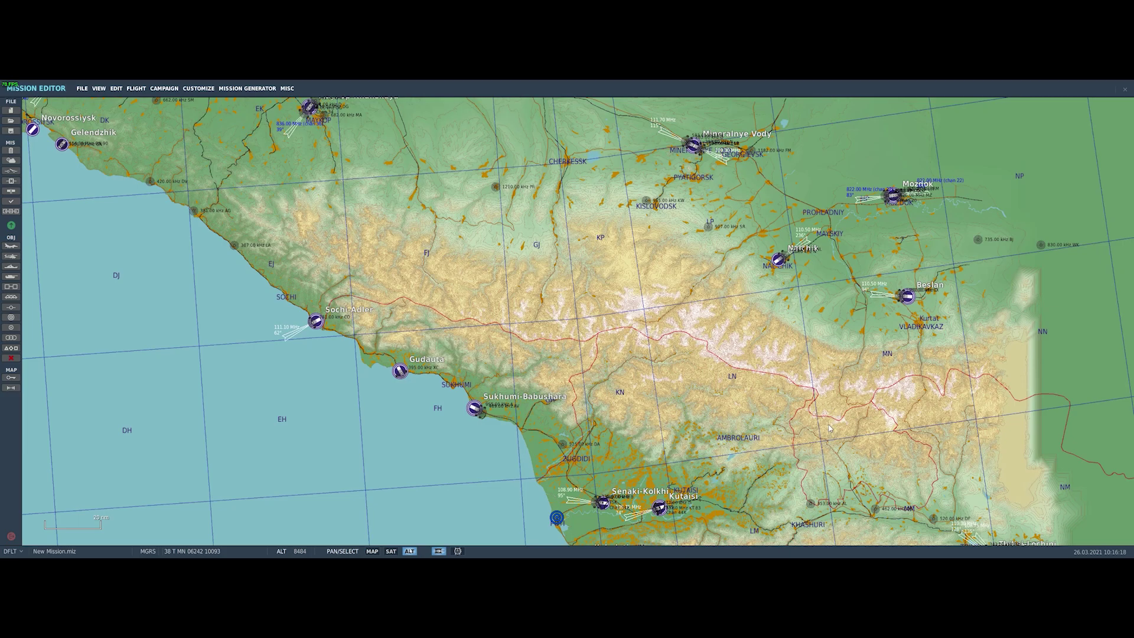
pyautogui.moveTo(901, 345); pyautogui.dragTo(684, 367)
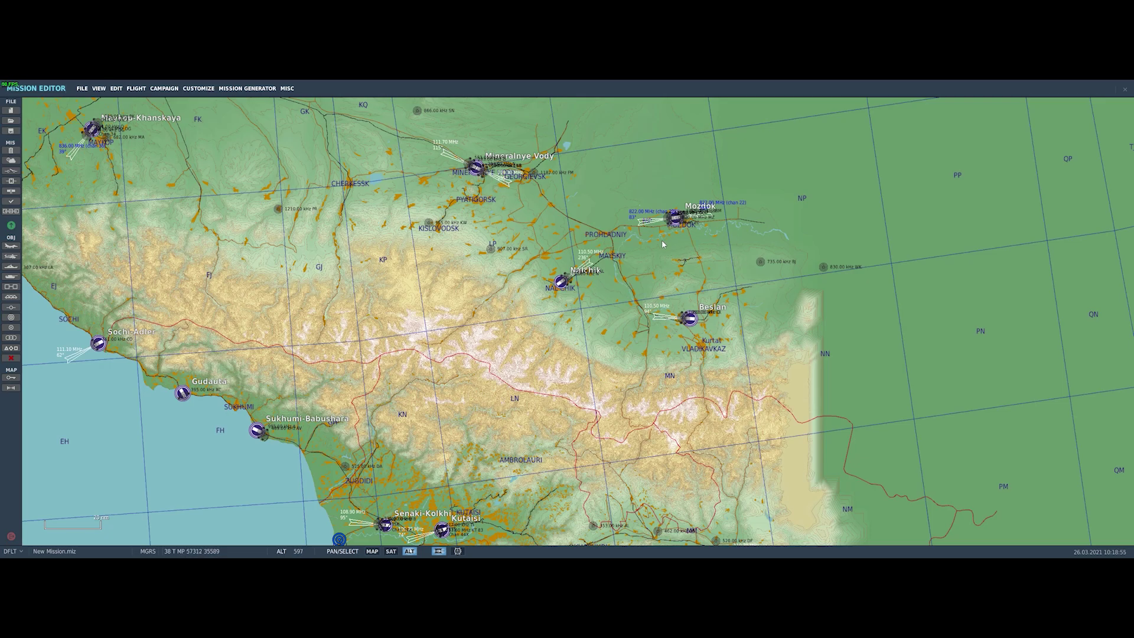
# Step: Zoom in on Mozdok airfield, keeping its runway and beacons centred in view
pyautogui.scroll(4, 669, 238)
pyautogui.scroll(5, 664, 241)
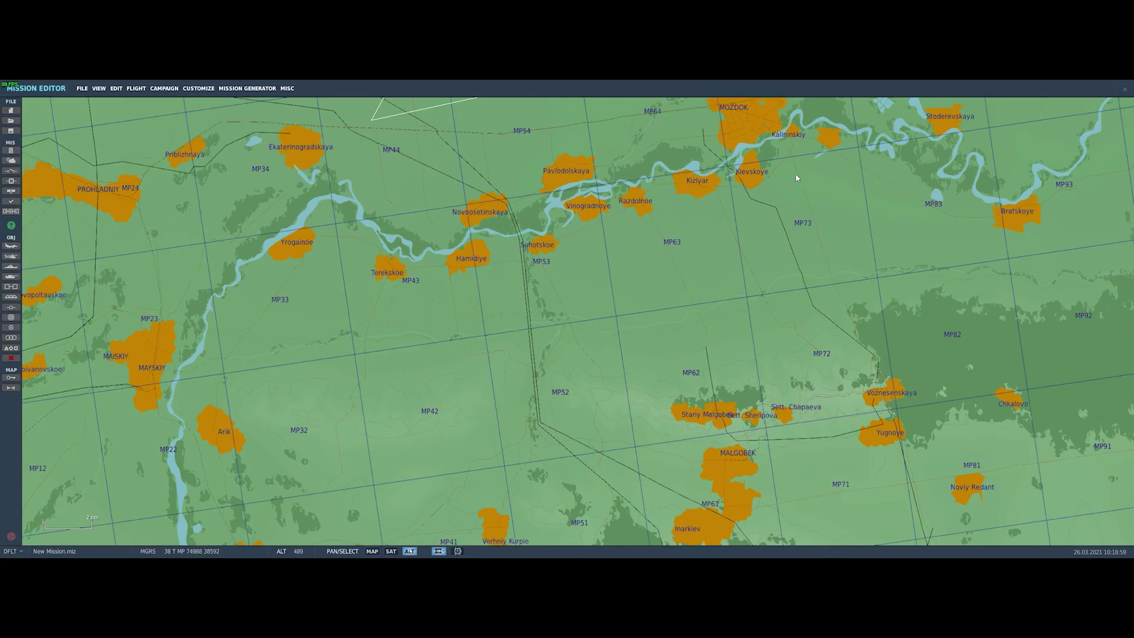
pyautogui.moveTo(795, 177); pyautogui.dragTo(783, 289)
pyautogui.scroll(-2, 782, 290)
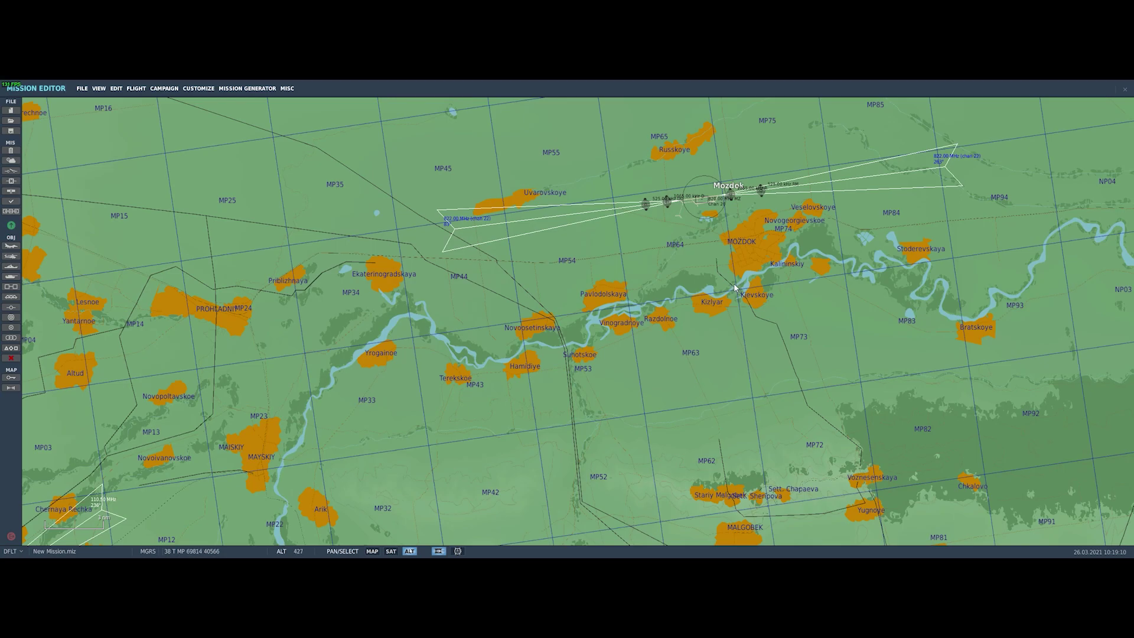
pyautogui.scroll(4, 711, 201)
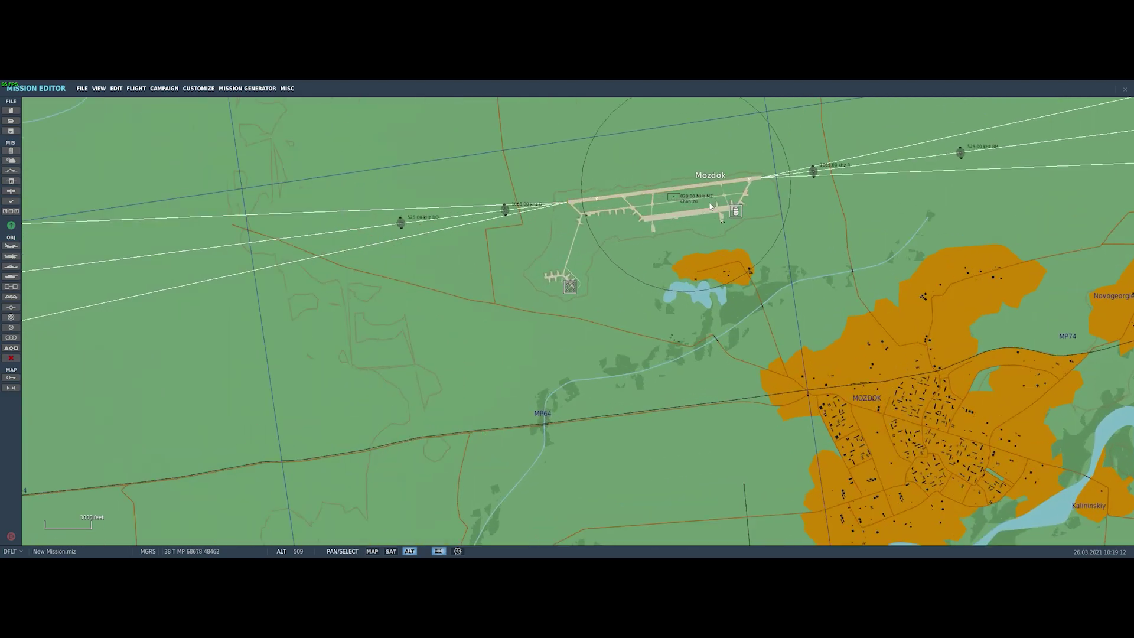
# Step: Add an airplane group with country Russia, type Su-25T and Client skill
pyautogui.click(10, 246)
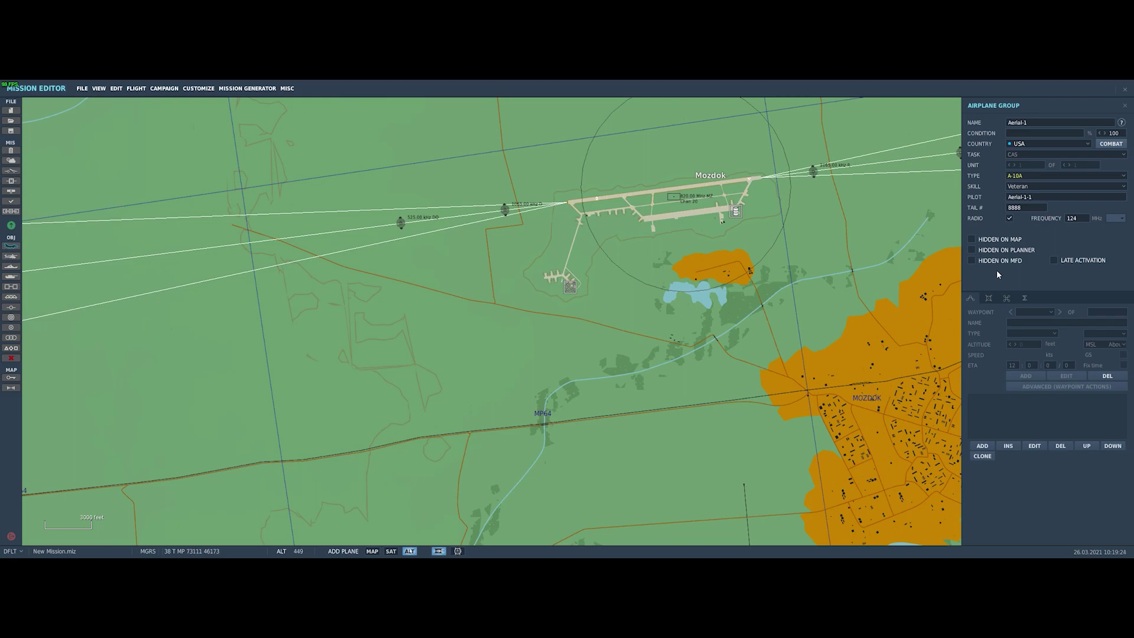
pyautogui.click(1088, 145)
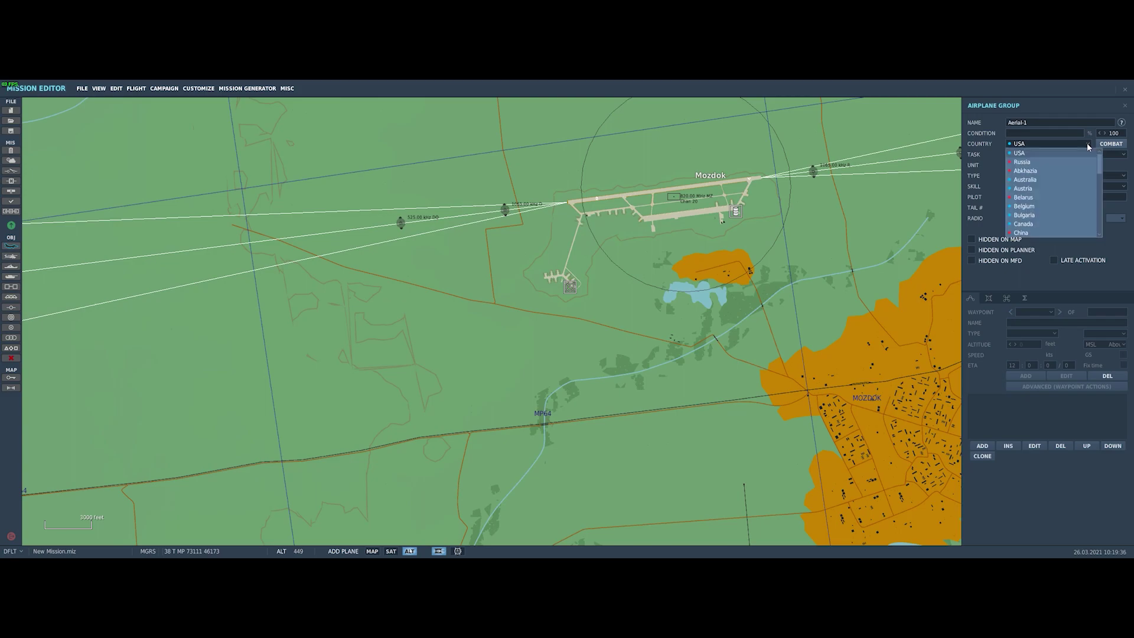
pyautogui.click(1068, 161)
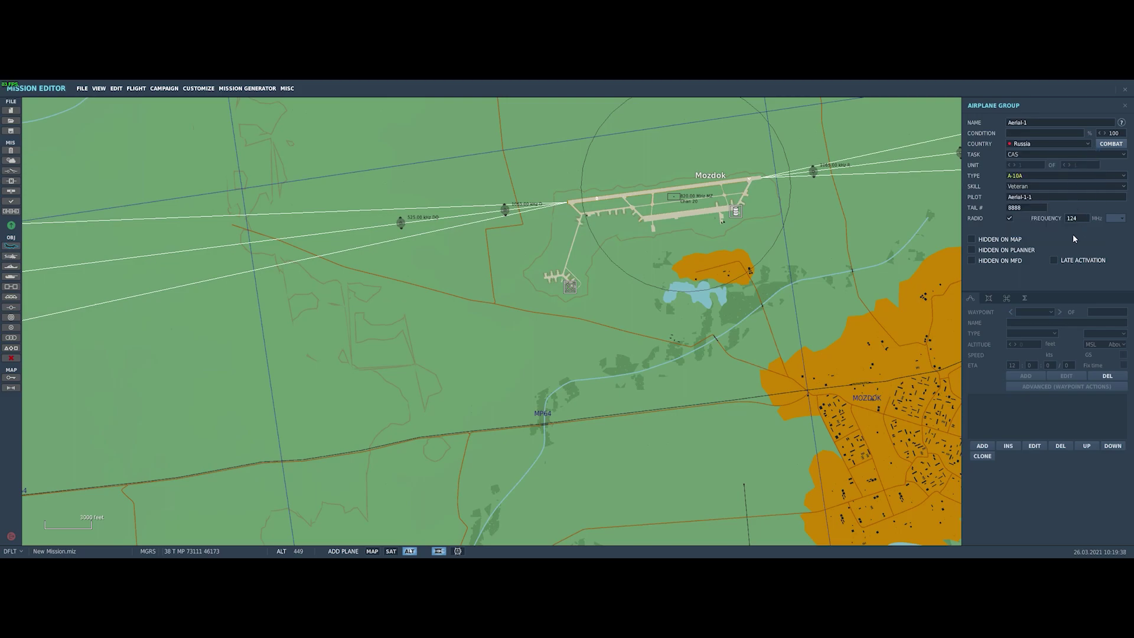
pyautogui.click(1124, 176)
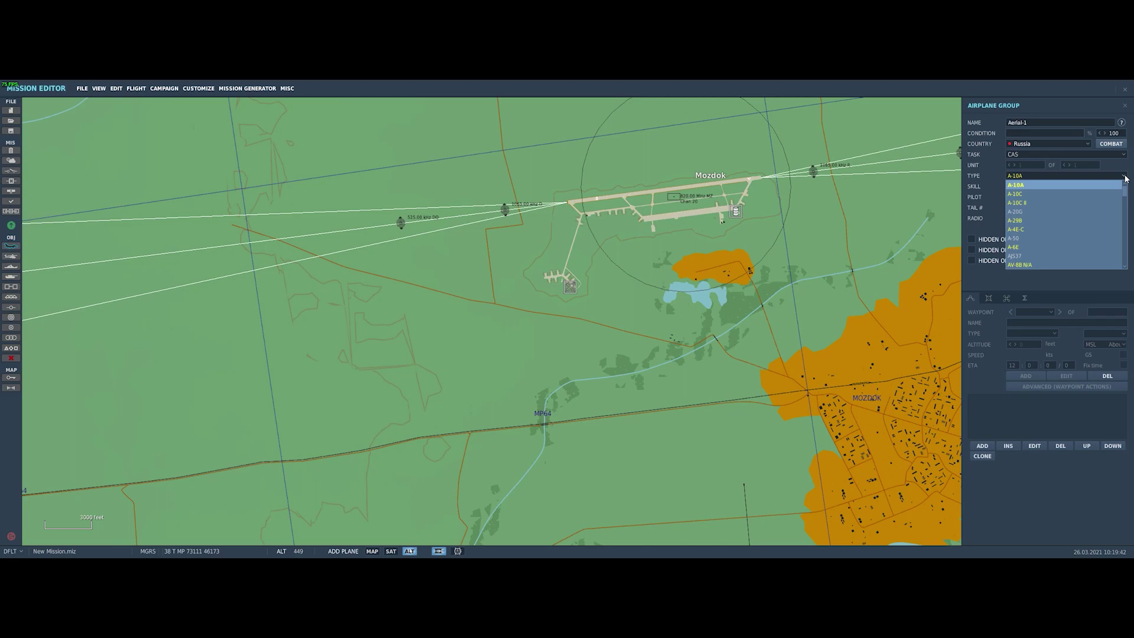
pyautogui.scroll(-6, 1101, 222)
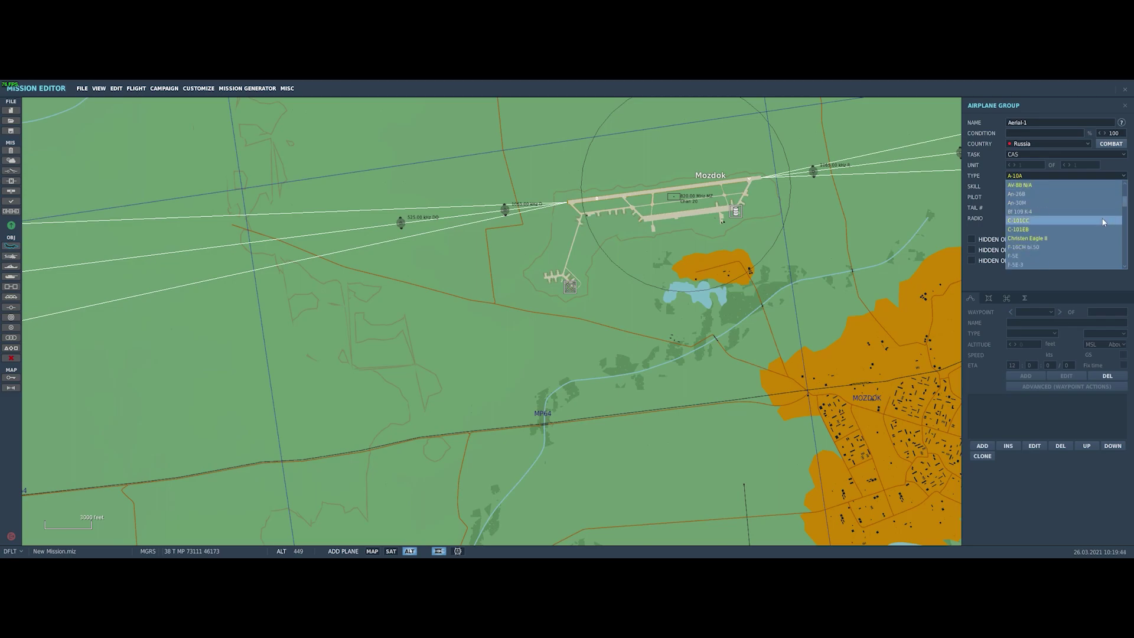
pyautogui.scroll(-7, 1102, 222)
pyautogui.scroll(-5, 1100, 221)
pyautogui.click(1030, 229)
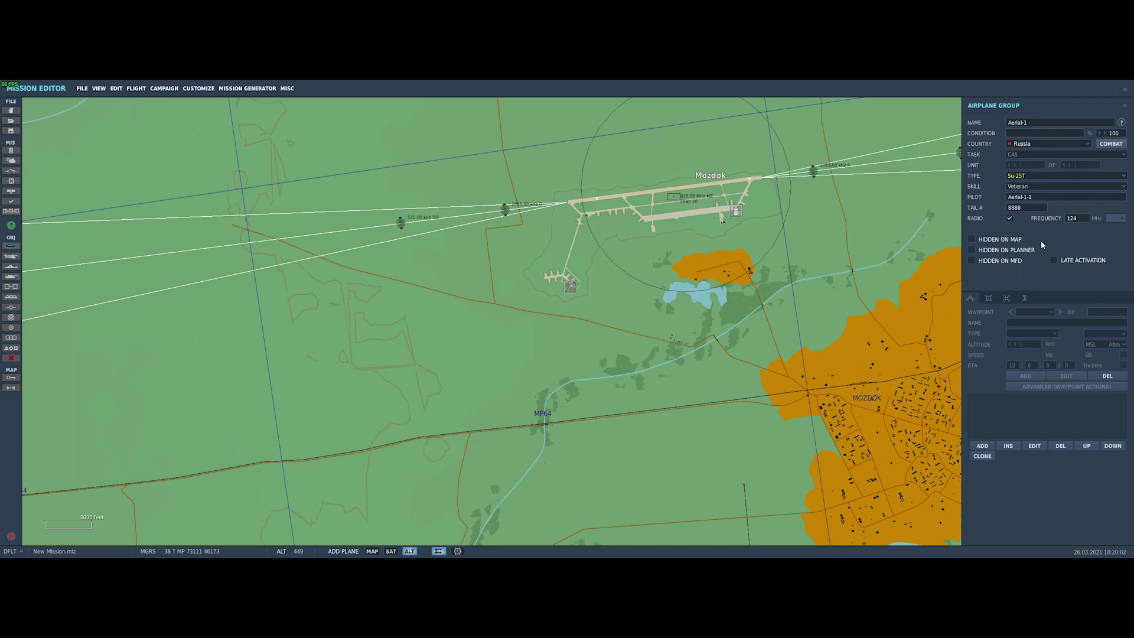
pyautogui.click(1050, 185)
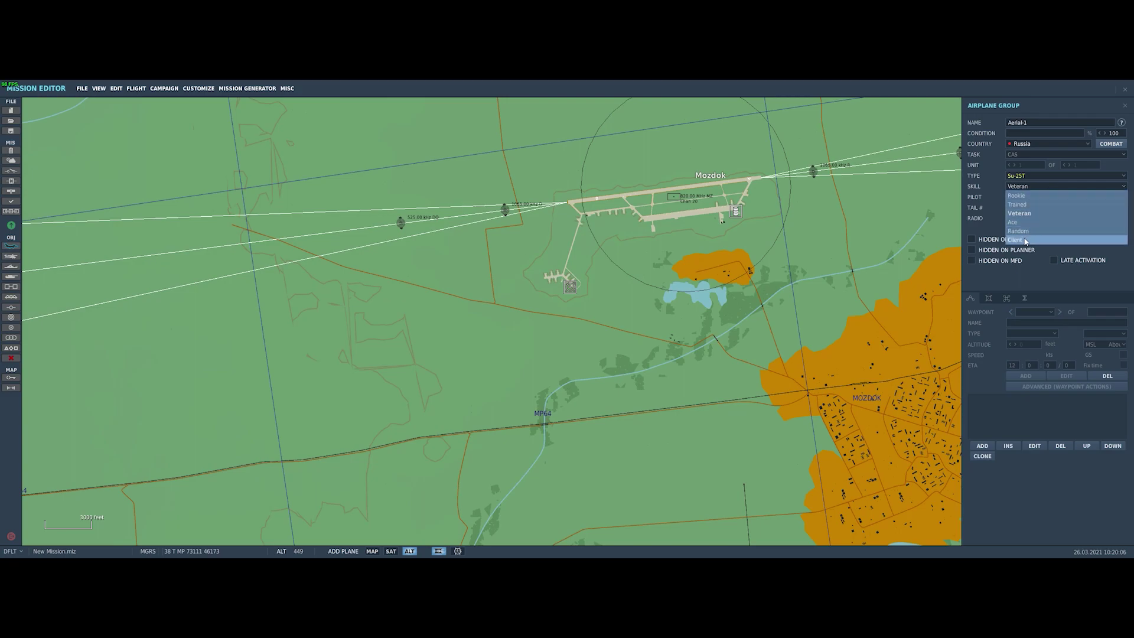
pyautogui.click(1020, 239)
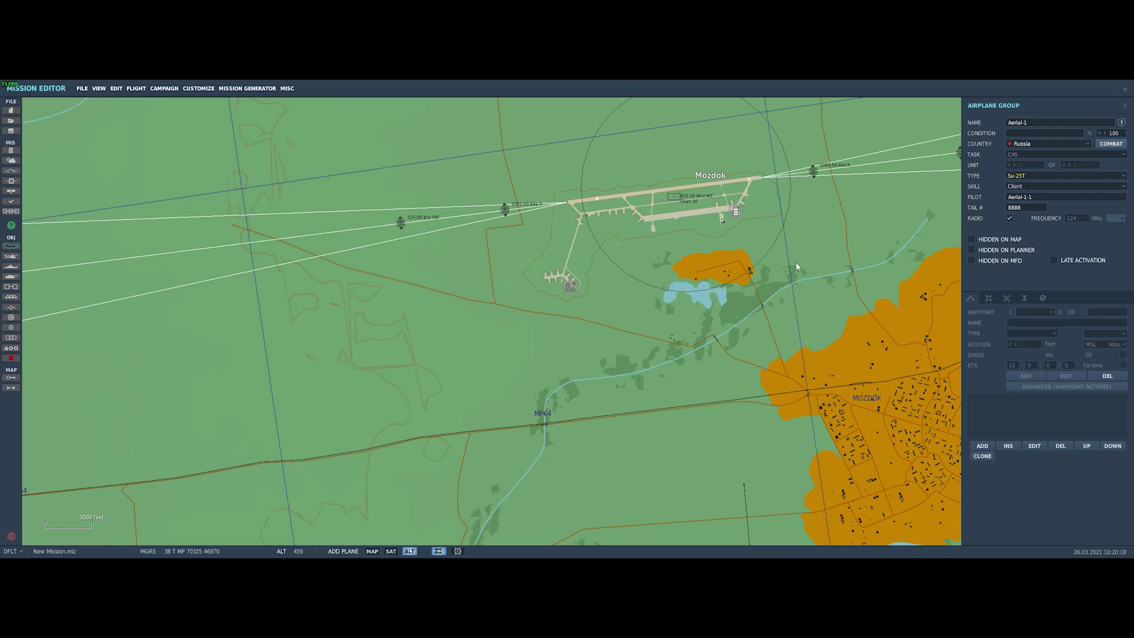
# Step: Place the Su-25T group Aerial-1 beside Mozdok's eastern taxiway
pyautogui.moveTo(715, 239); pyautogui.dragTo(760, 290, button='right')
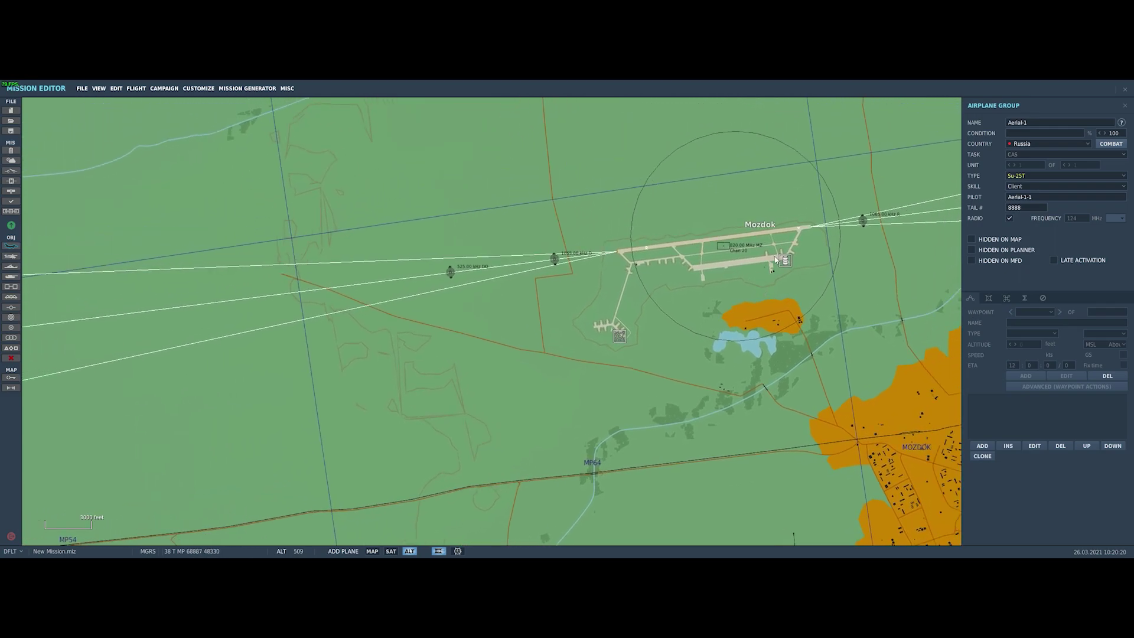
pyautogui.scroll(5, 761, 289)
pyautogui.scroll(1, 805, 247)
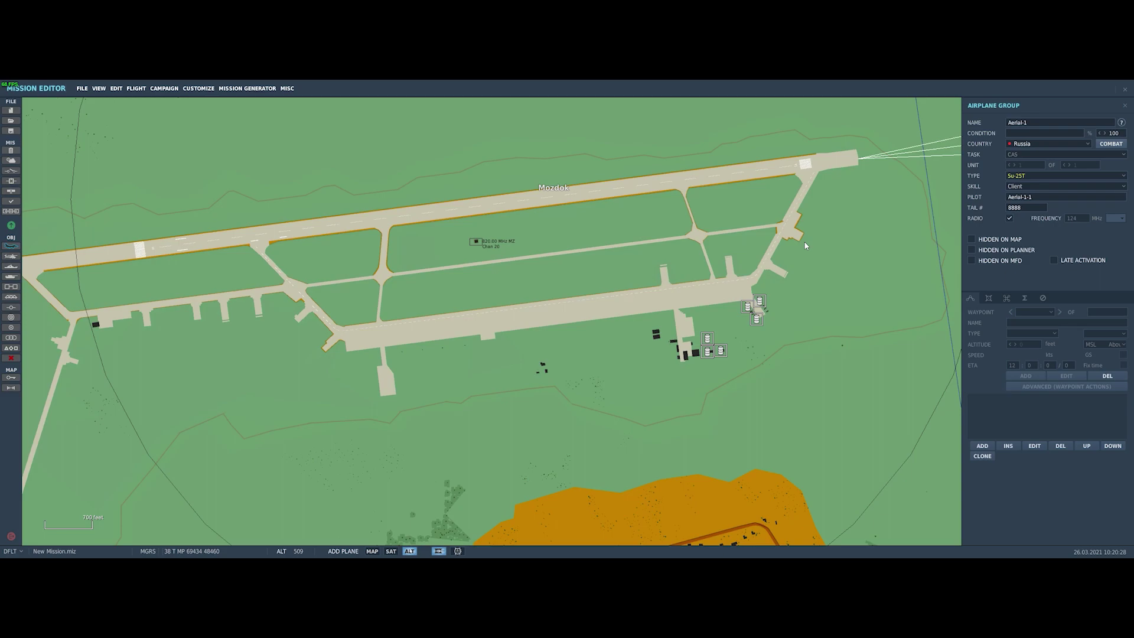
pyautogui.click(797, 235)
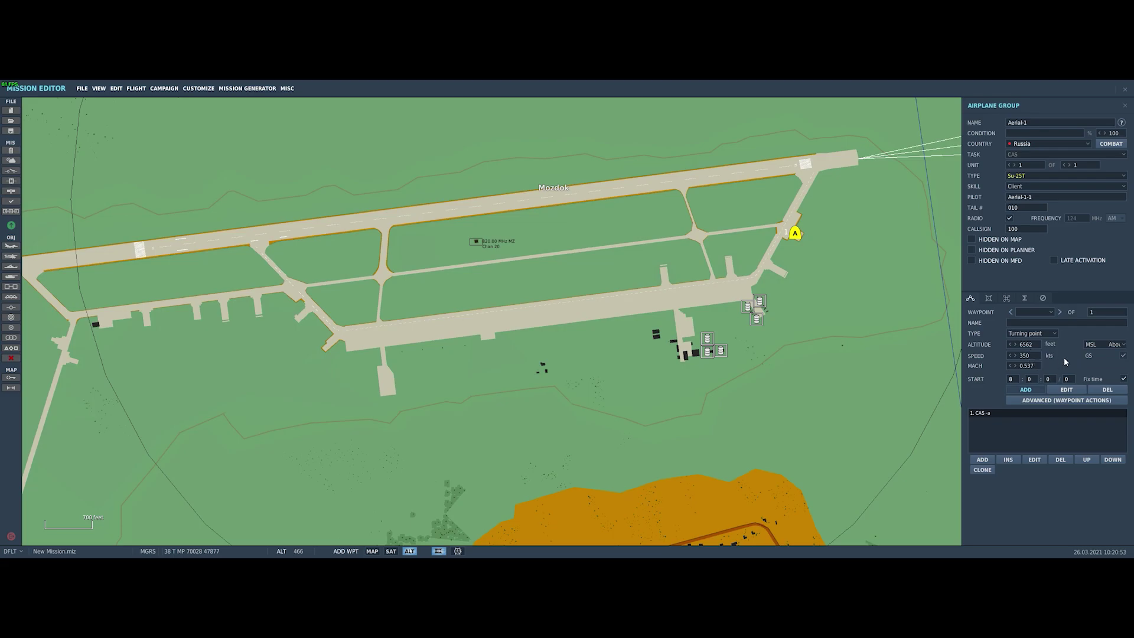
# Step: Change the first waypoint type from runway takeoff to Takeoff from ramp
pyautogui.click(1054, 334)
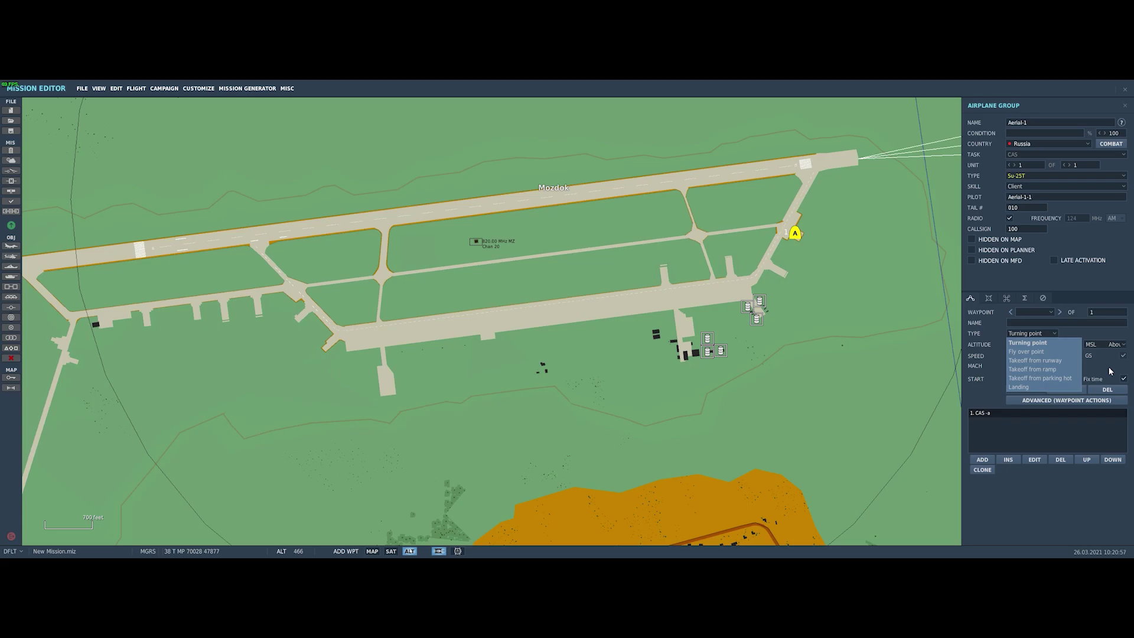
pyautogui.click(1053, 360)
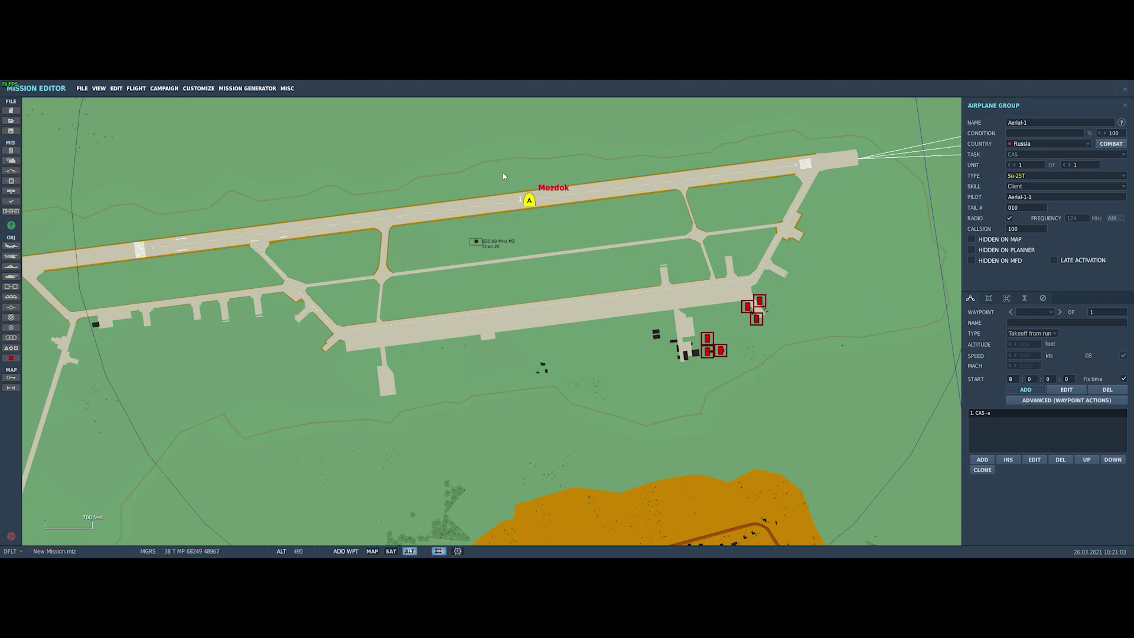
pyautogui.click(1053, 333)
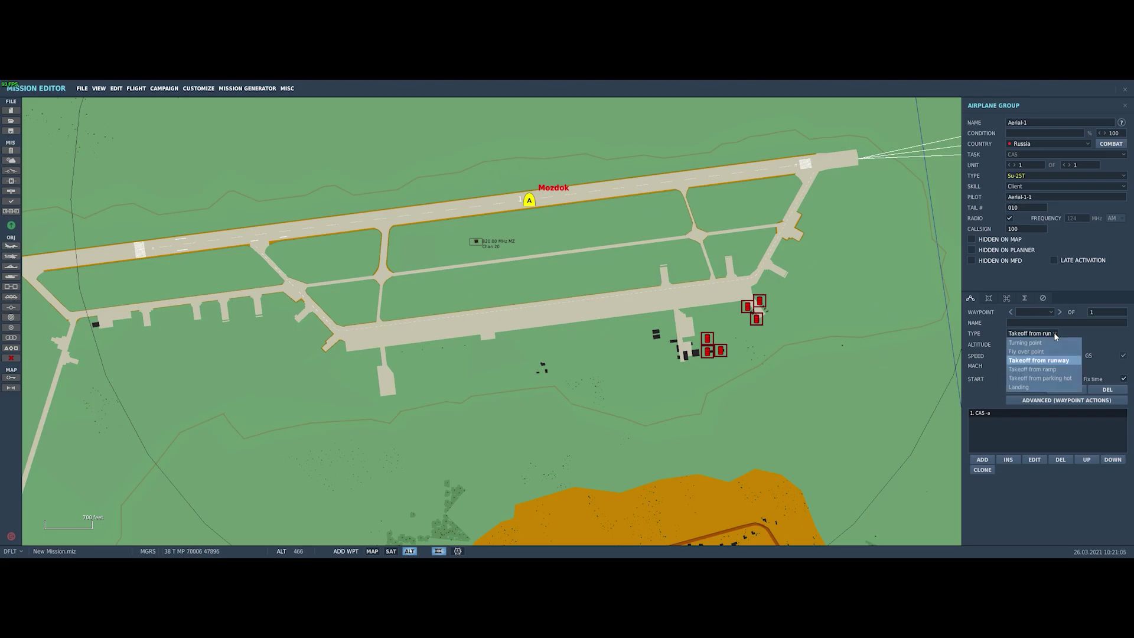
pyautogui.click(1037, 370)
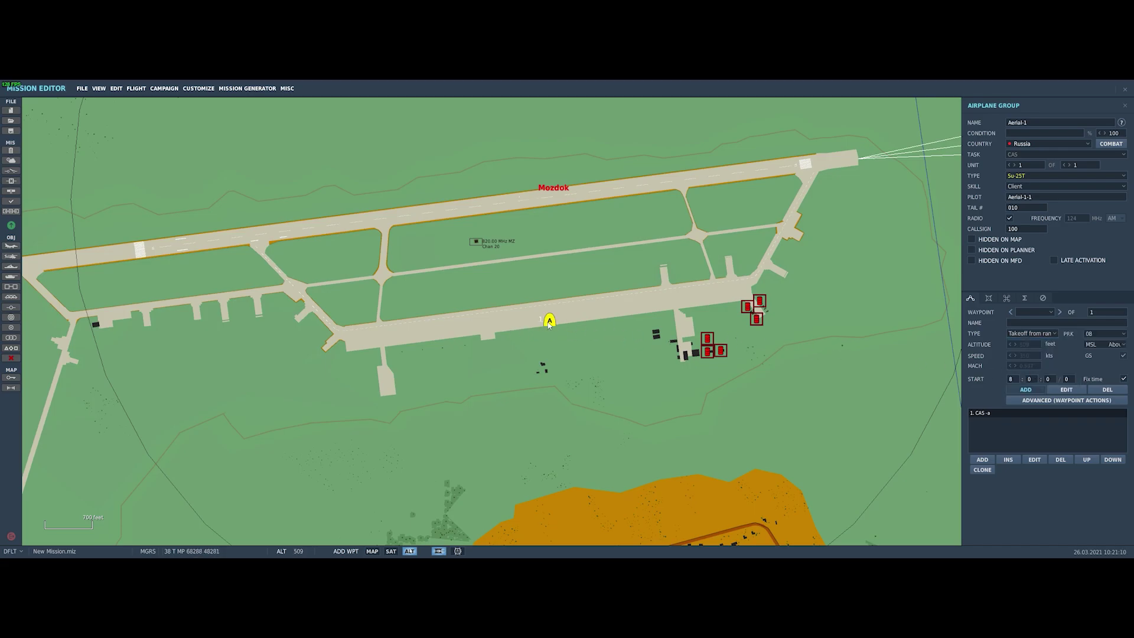
pyautogui.click(1122, 334)
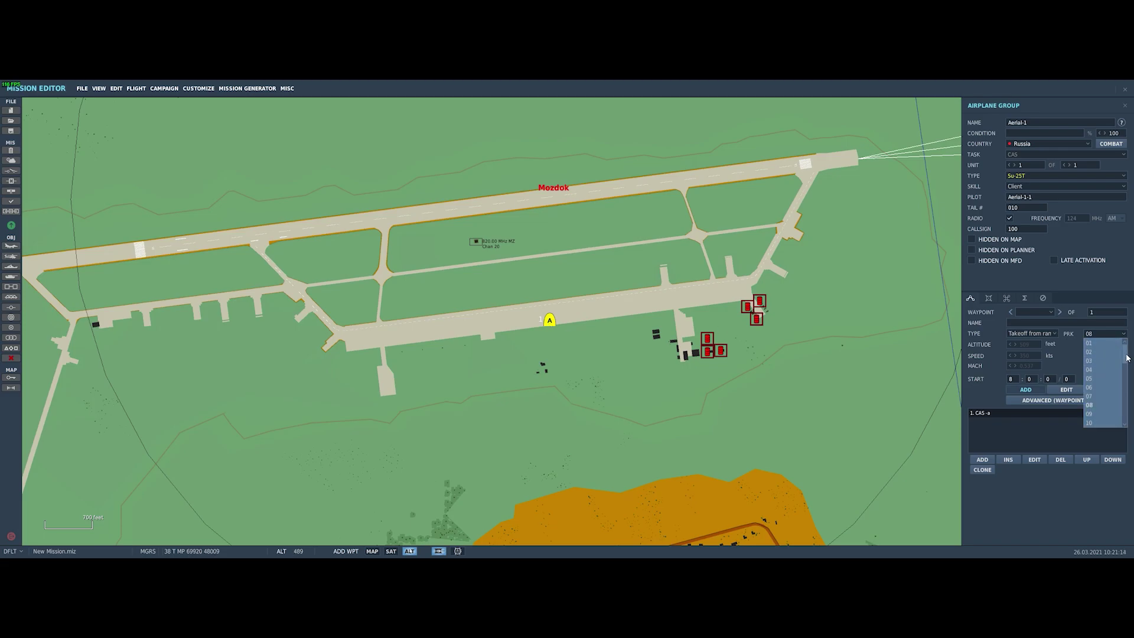
# Step: Try parking spots 10, 39 and 32, then settle the Su-25T on spot 01
pyautogui.click(1099, 423)
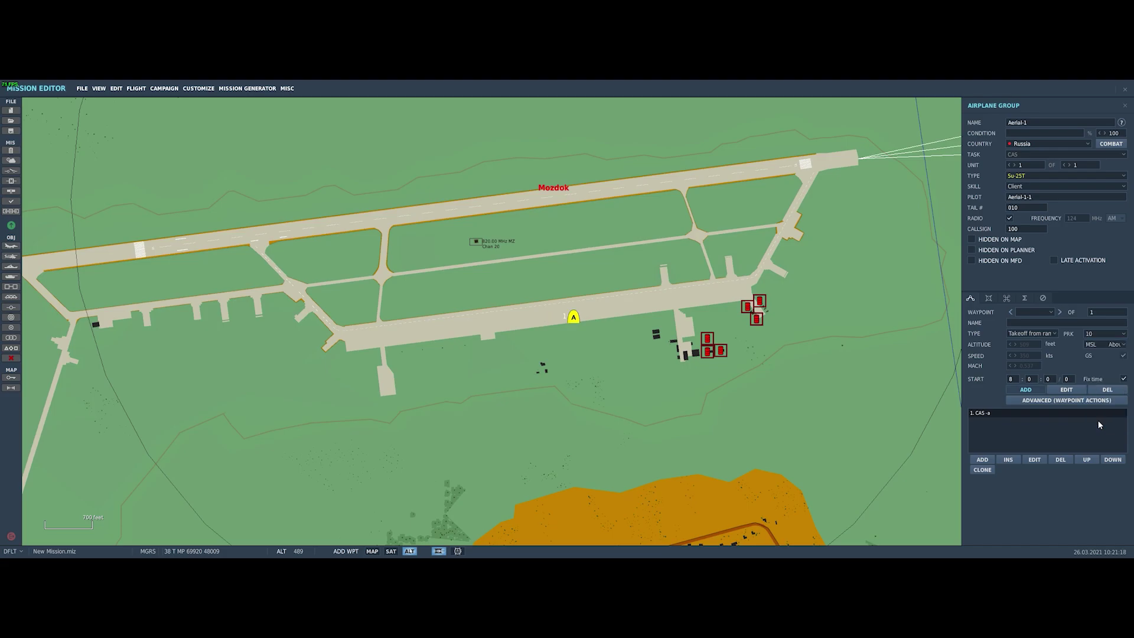
pyautogui.click(1122, 334)
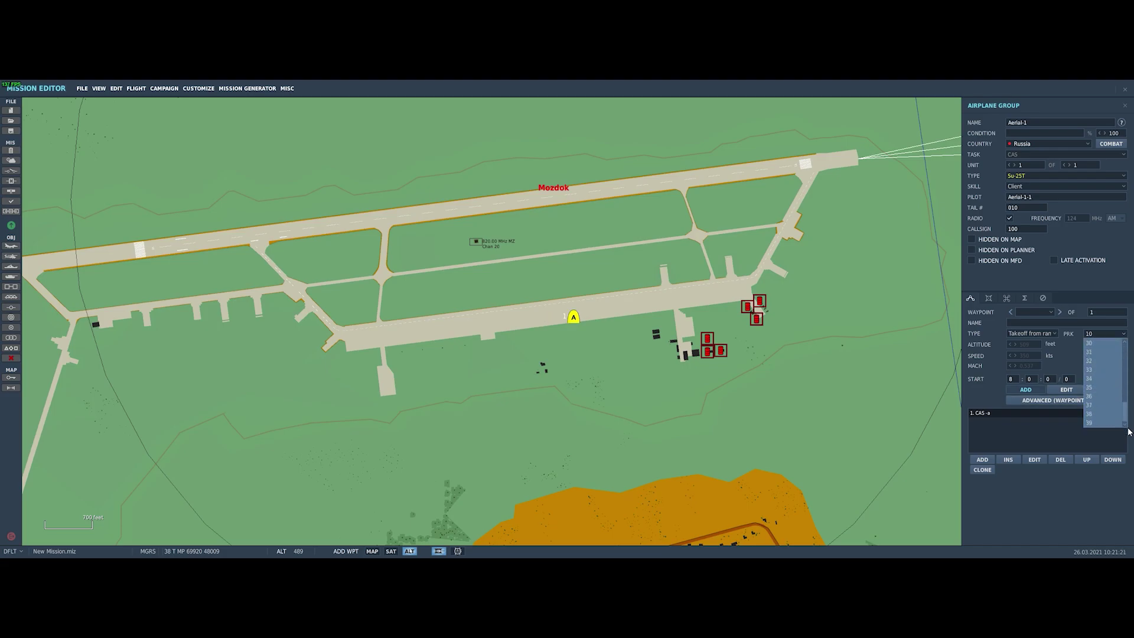
pyautogui.click(1092, 423)
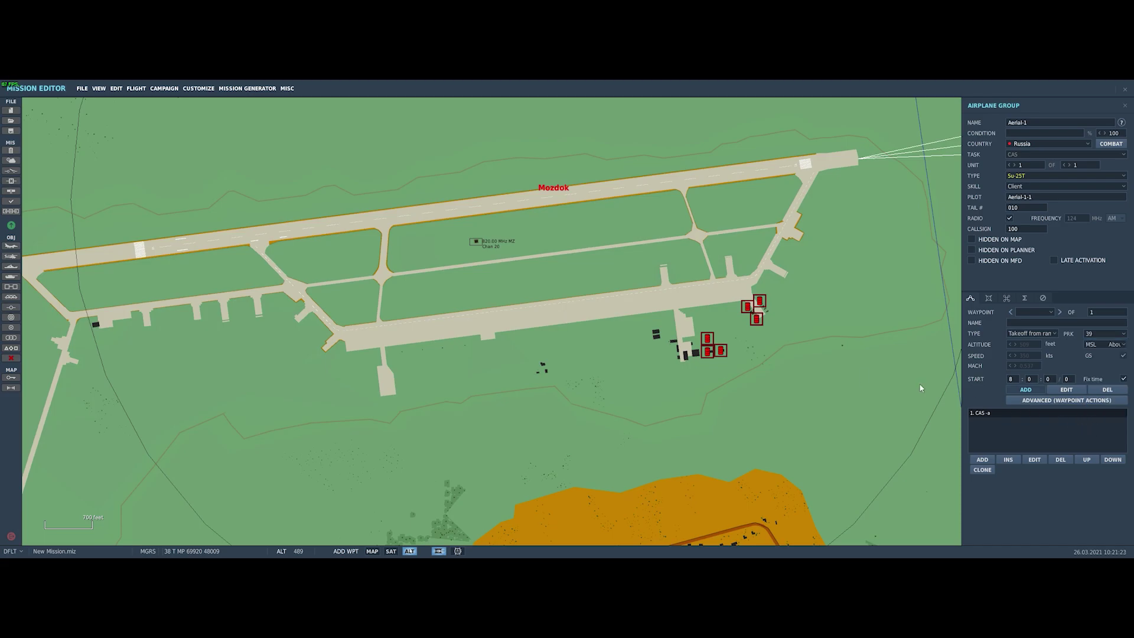
pyautogui.scroll(-1, 803, 365)
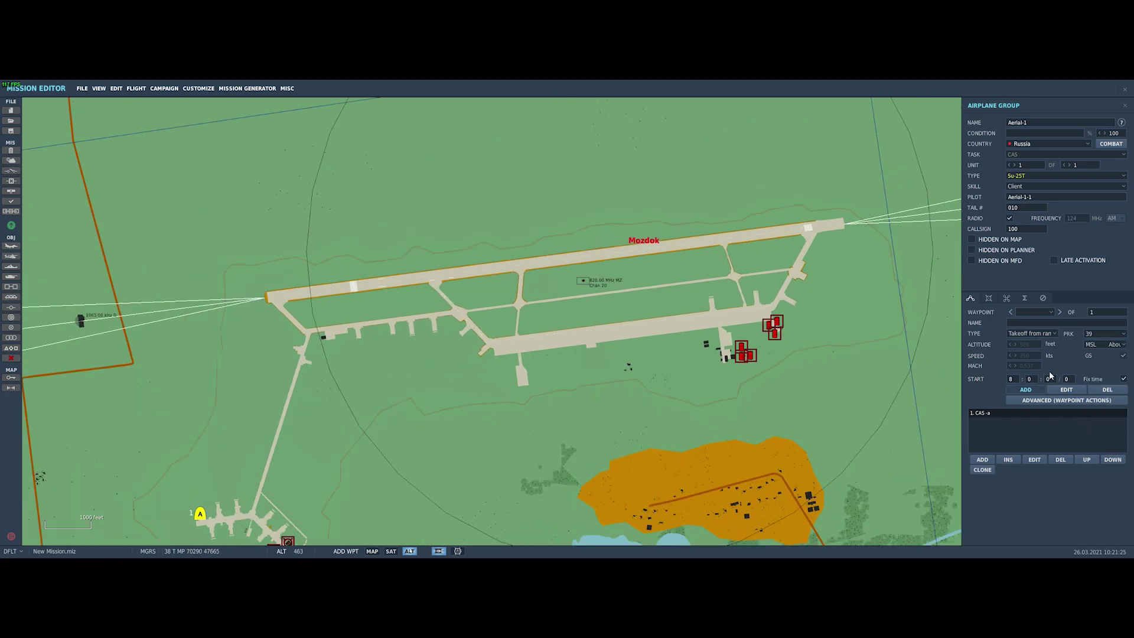
pyautogui.click(1125, 335)
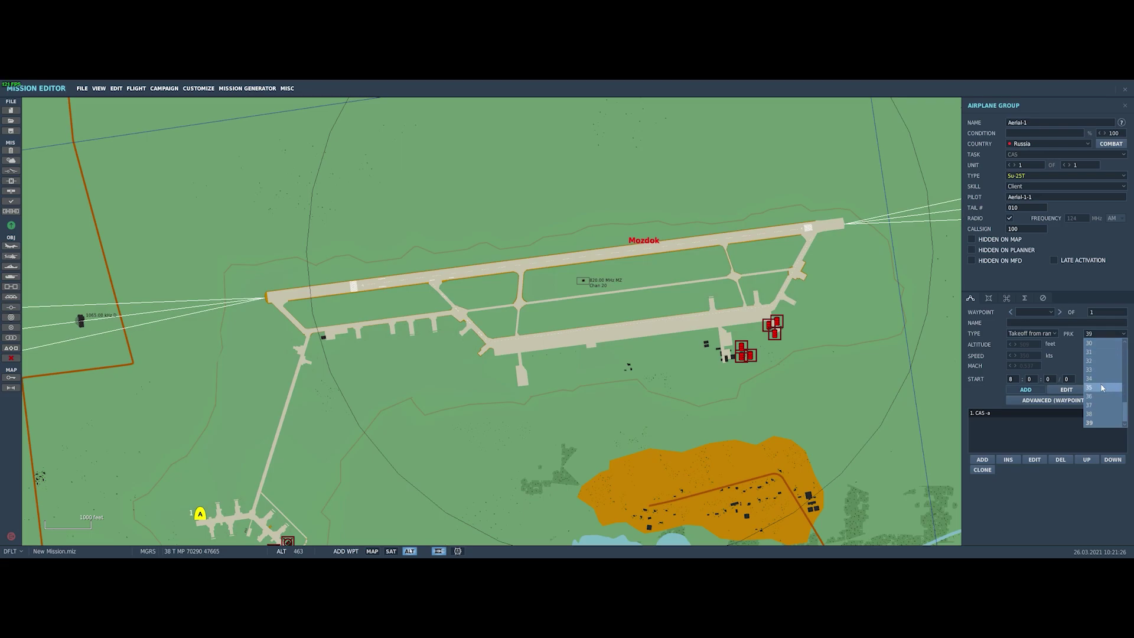
pyautogui.click(1098, 364)
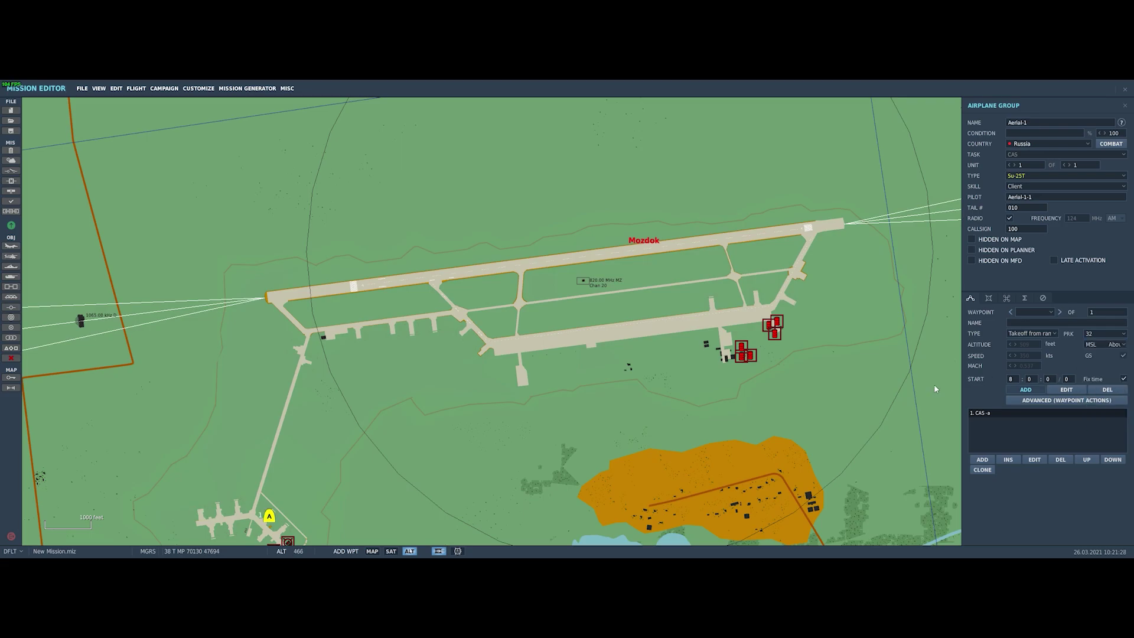
pyautogui.scroll(-1, 933, 384)
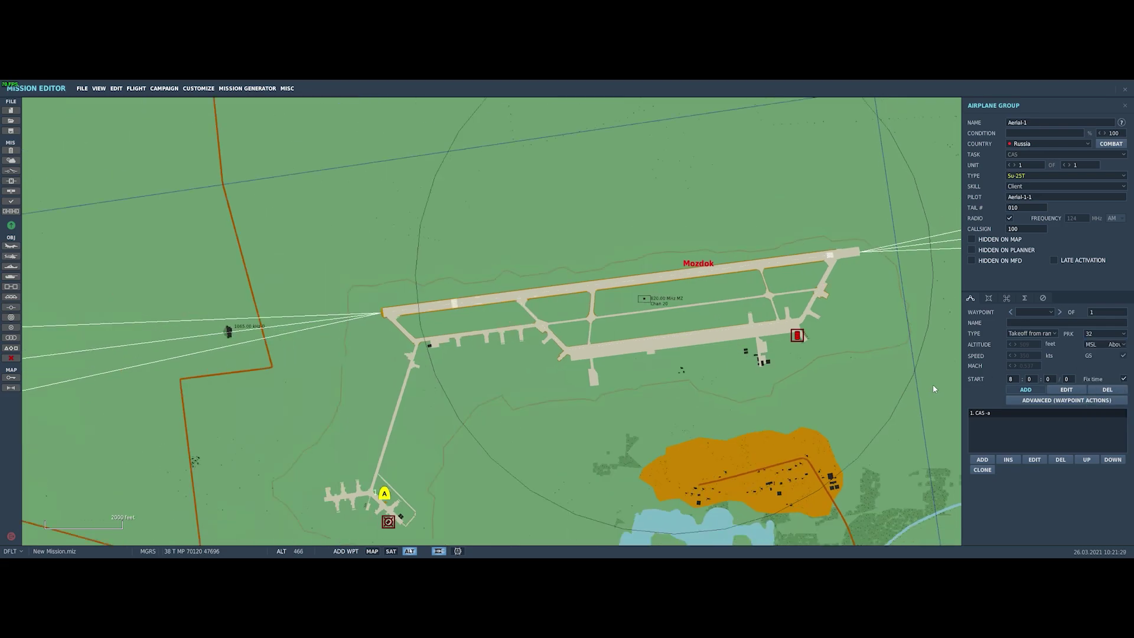
pyautogui.click(1123, 334)
pyautogui.moveTo(1127, 407); pyautogui.dragTo(1127, 345)
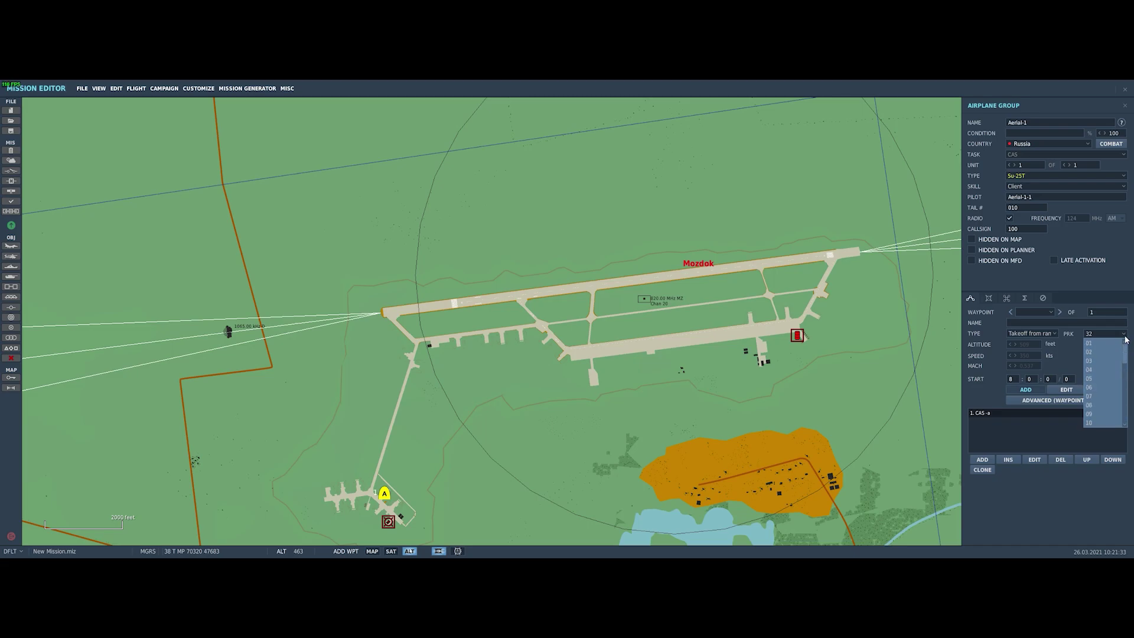
pyautogui.click(1090, 344)
# Step: Pan to spots 22–25 on the eastern apron and move the Su-25T to parking spot 25
pyautogui.scroll(5, 725, 346)
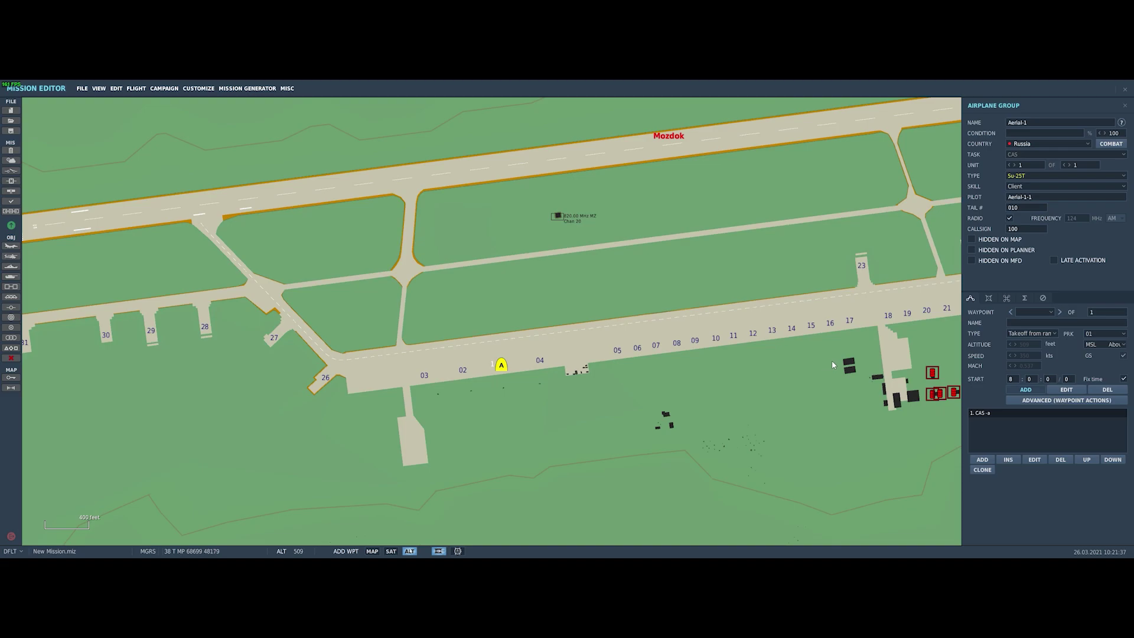
pyautogui.moveTo(831, 360); pyautogui.dragTo(659, 381, button='right')
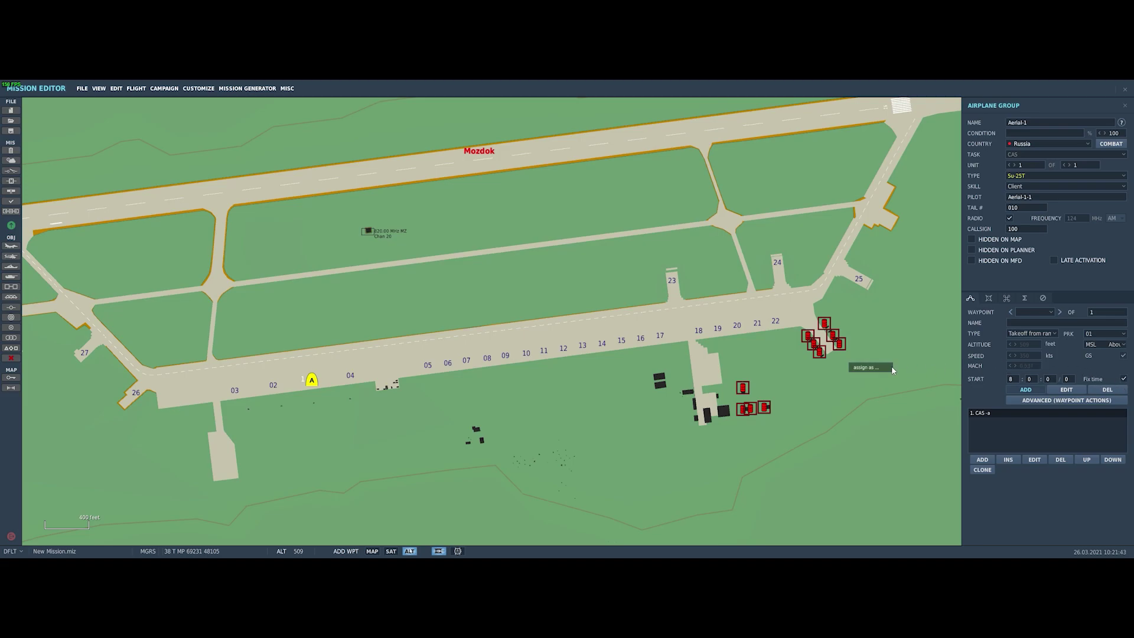
pyautogui.click(1124, 335)
pyautogui.scroll(-5, 1104, 389)
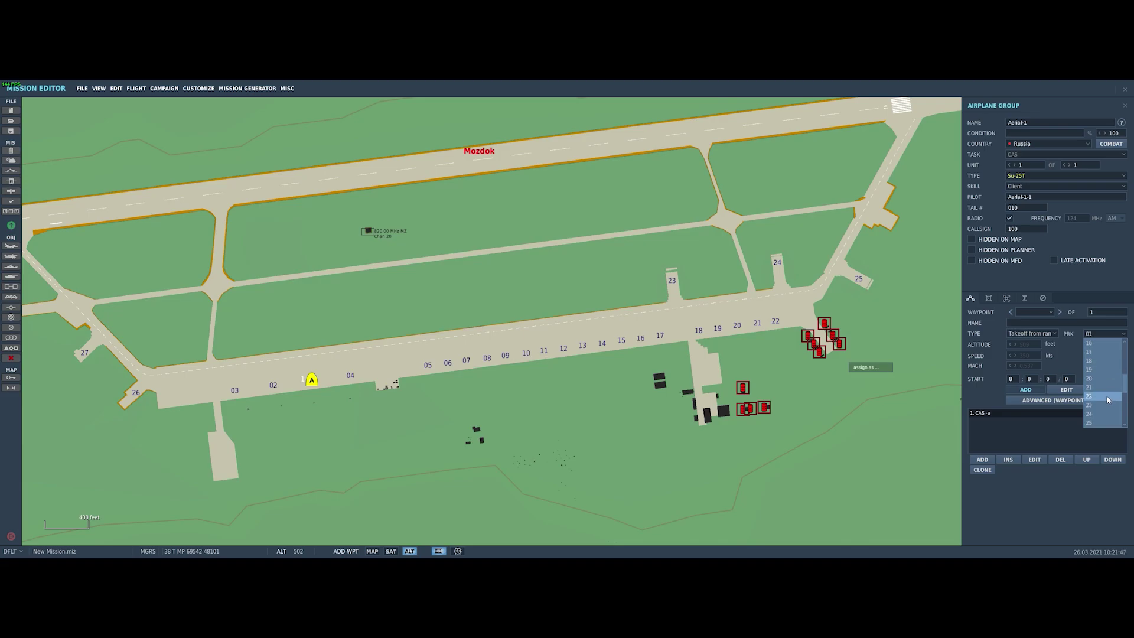
pyautogui.click(1099, 423)
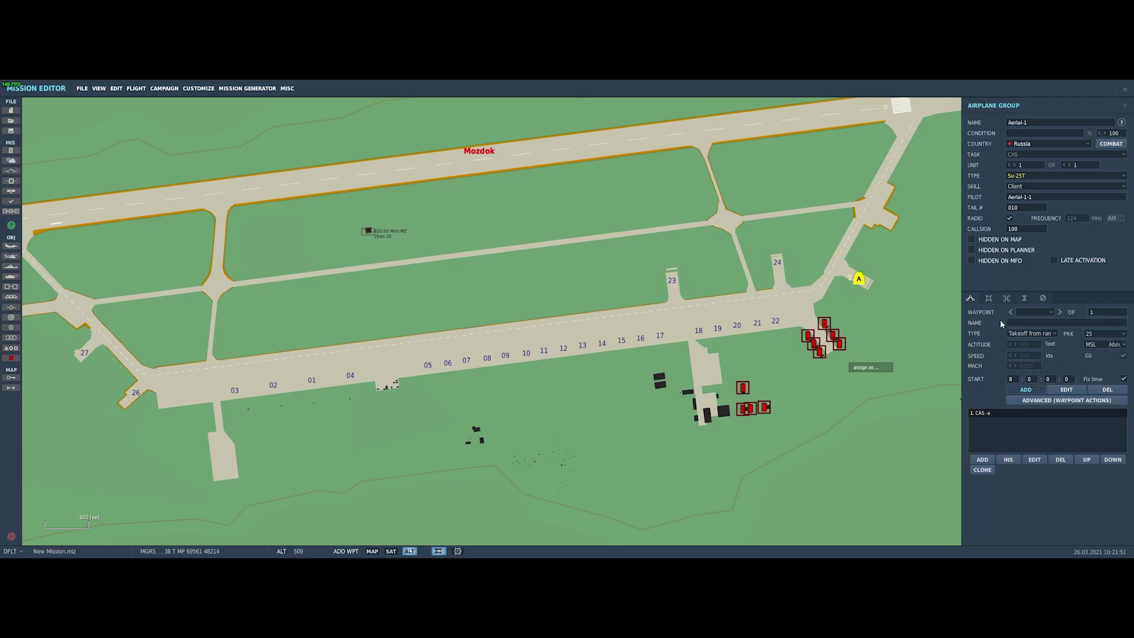
pyautogui.scroll(-3, 855, 352)
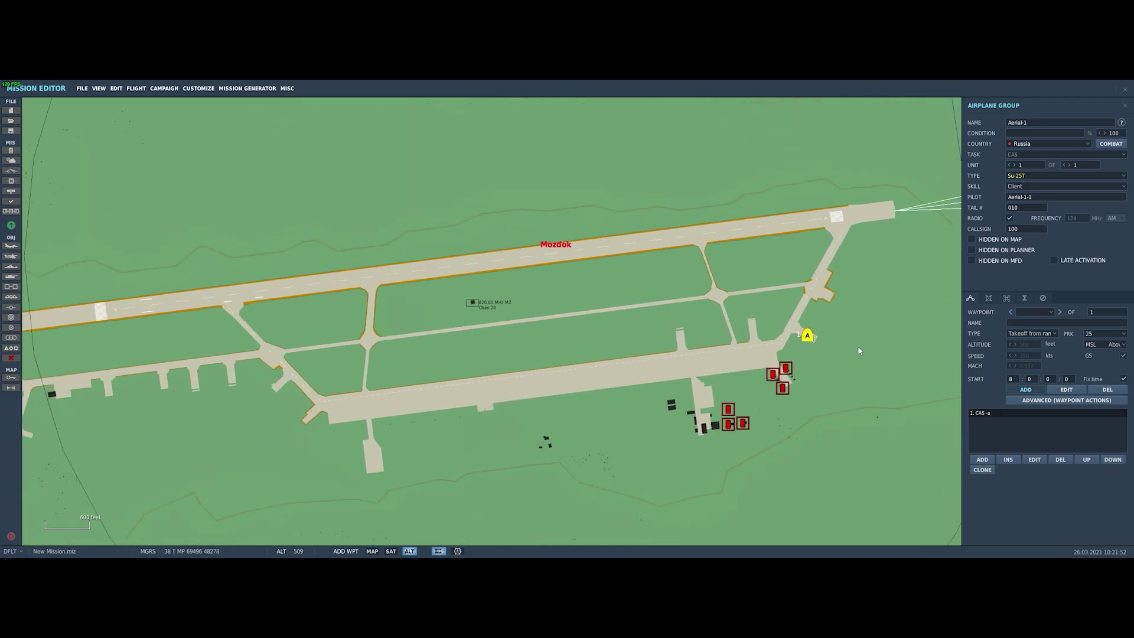
pyautogui.scroll(-2, 857, 346)
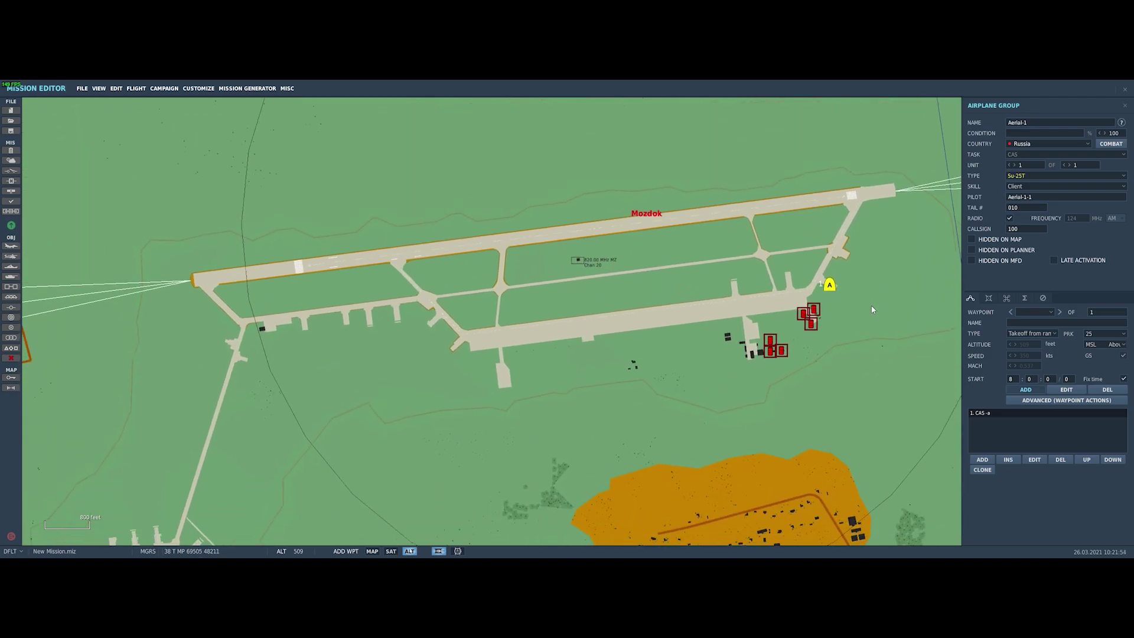
# Step: Change the start waypoint to Takeoff from parking hot, engines already running
pyautogui.click(1052, 334)
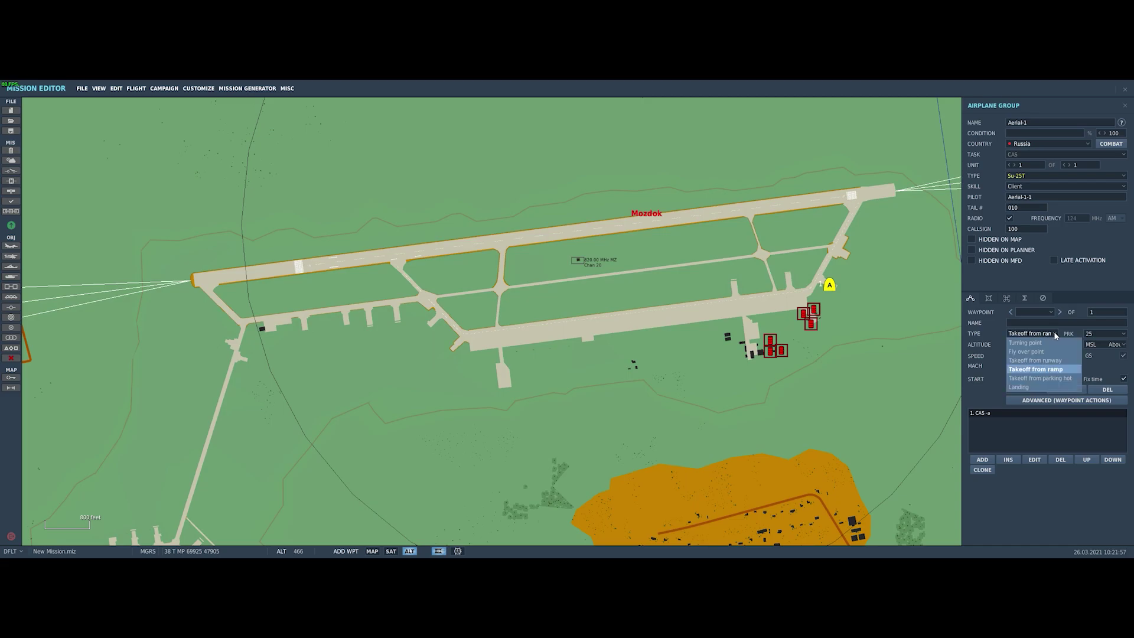
pyautogui.click(1040, 379)
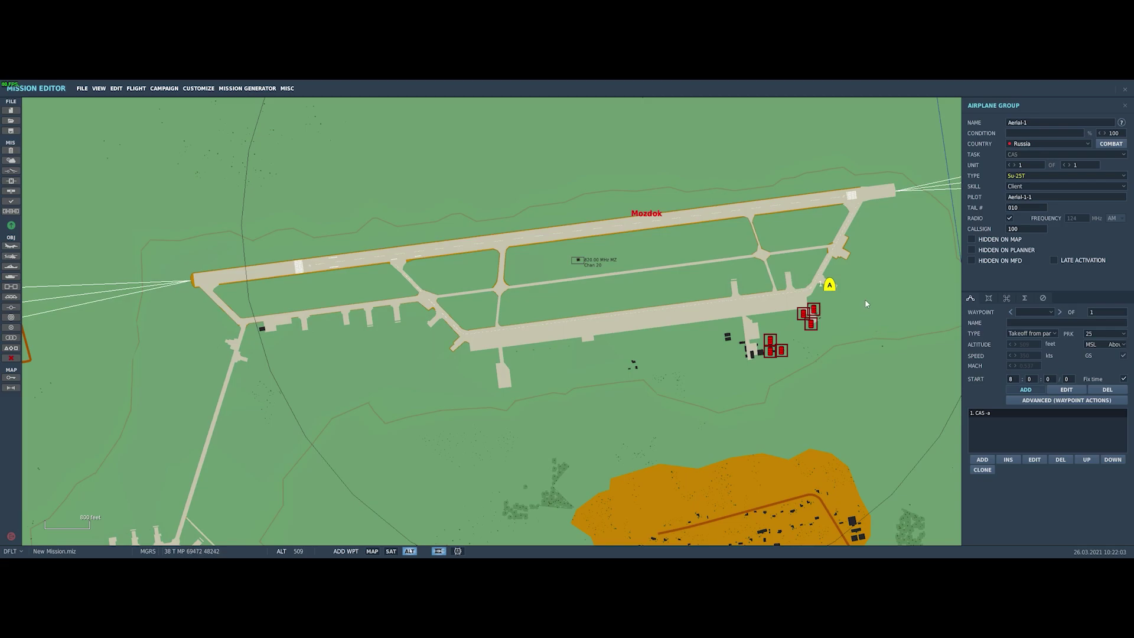
pyautogui.scroll(1, 865, 299)
pyautogui.scroll(-1, 869, 299)
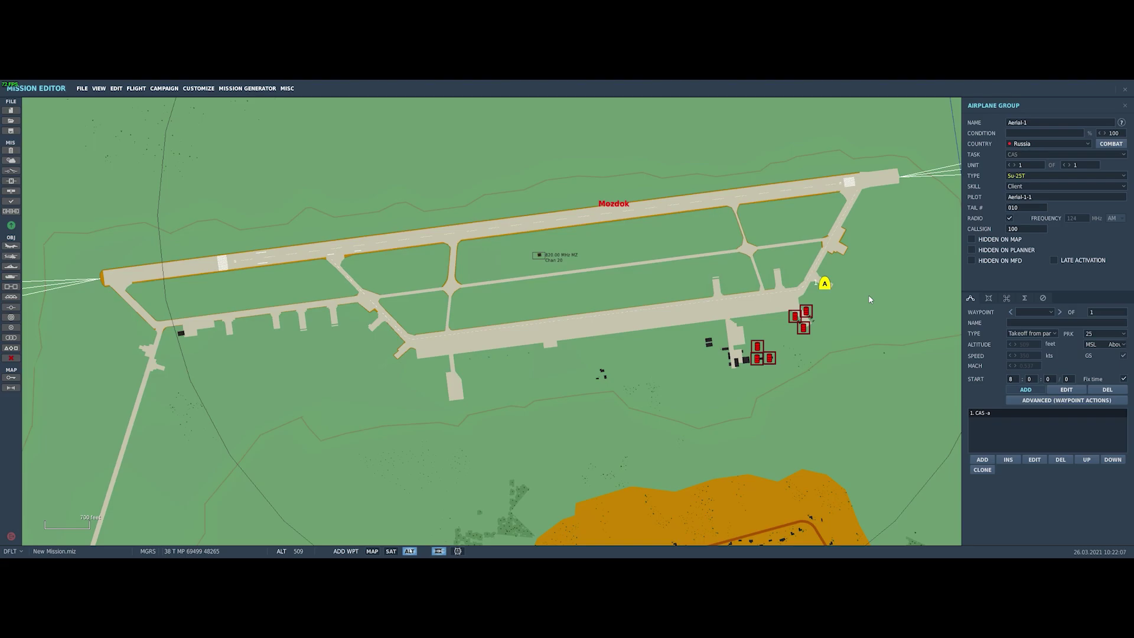
pyautogui.scroll(-5, 869, 299)
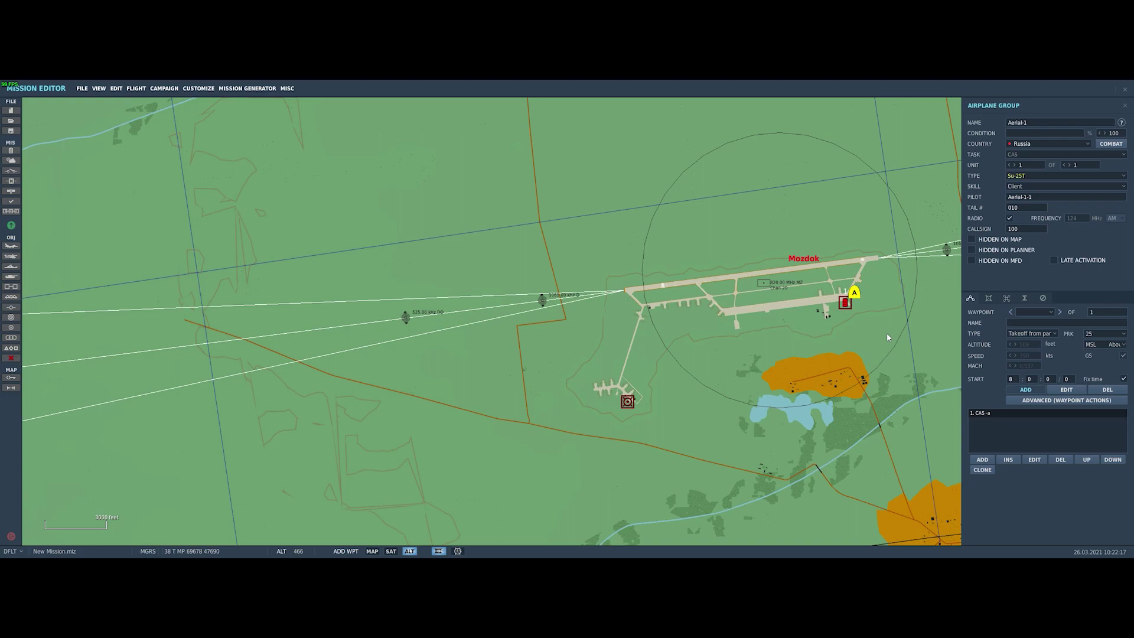
# Step: Change Aerial-1's skill from Client to Player
pyautogui.click(1029, 187)
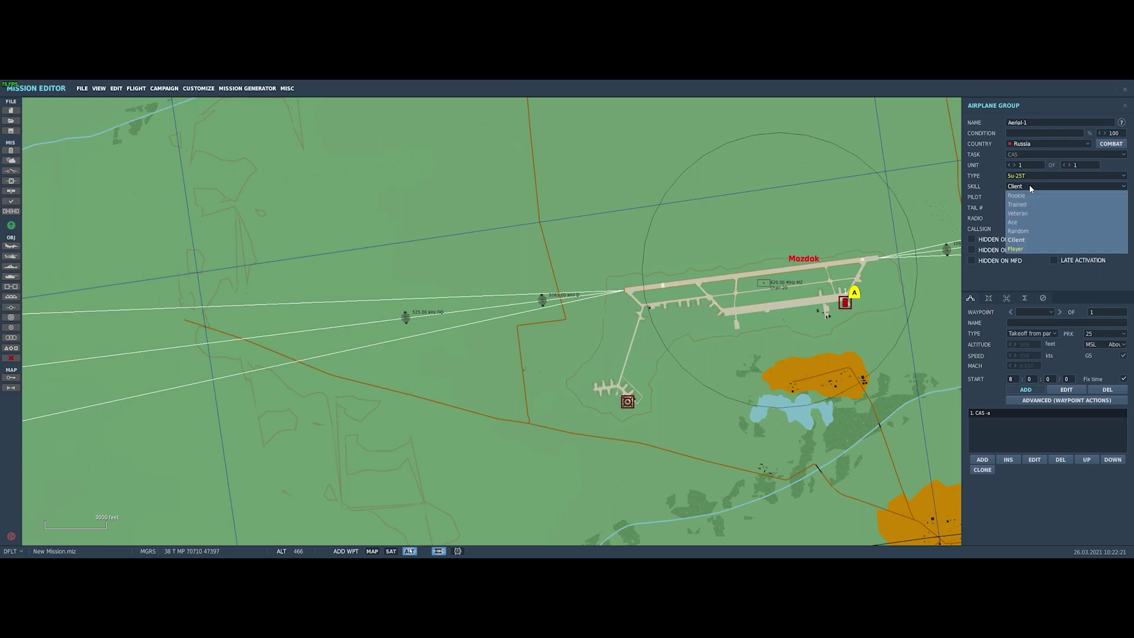
pyautogui.click(1013, 249)
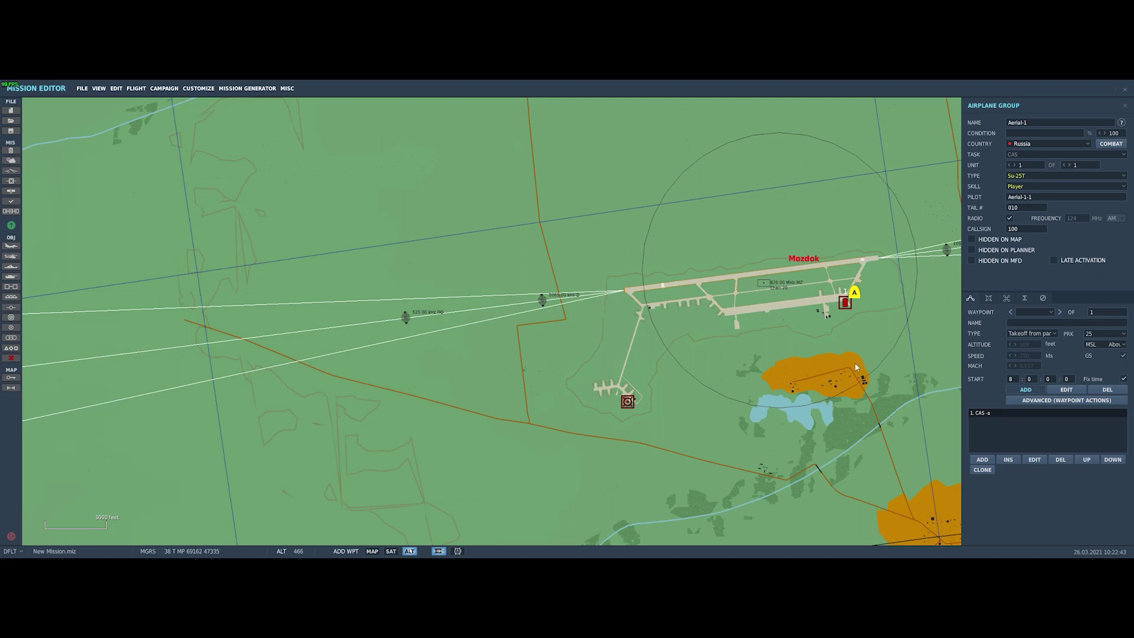
# Step: Zoom out and pan around Mozdok toward the river towns of Kizlyar and Pavlodolskaya
pyautogui.scroll(-2, 846, 358)
pyautogui.scroll(-1, 848, 362)
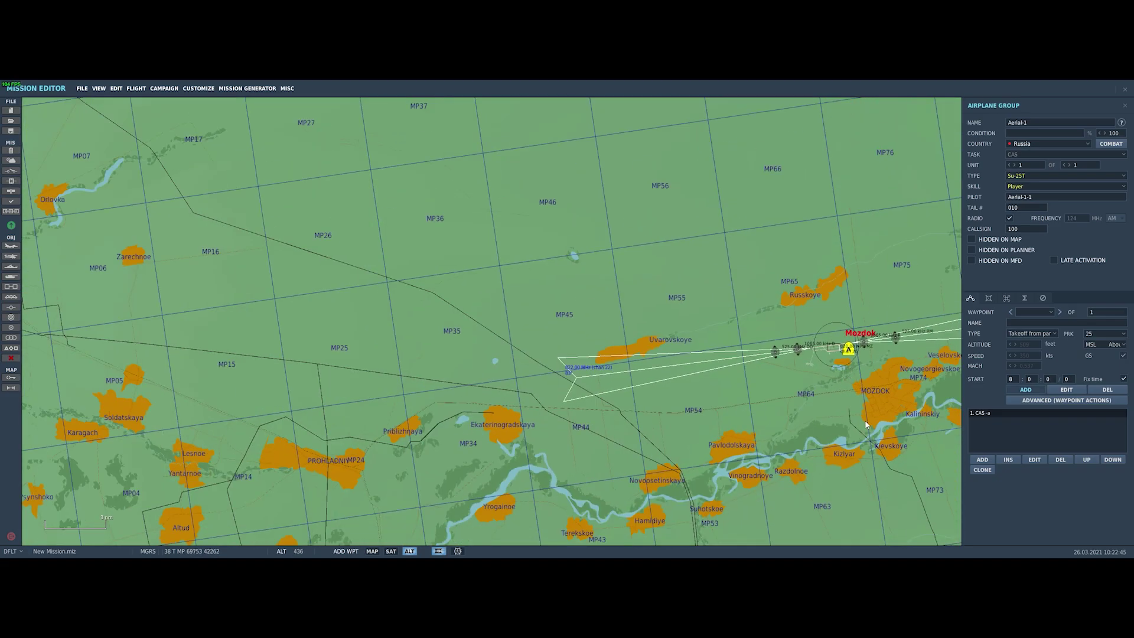
pyautogui.scroll(-1, 861, 391)
pyautogui.moveTo(861, 391); pyautogui.dragTo(771, 217, button='right')
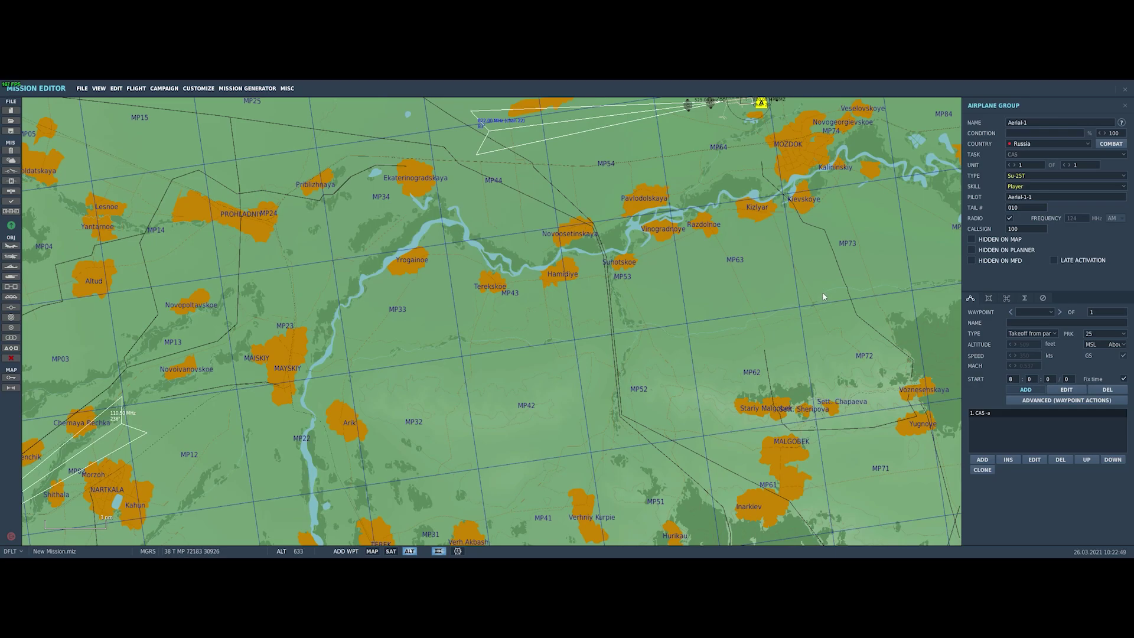
pyautogui.moveTo(792, 201); pyautogui.dragTo(789, 274, button='right')
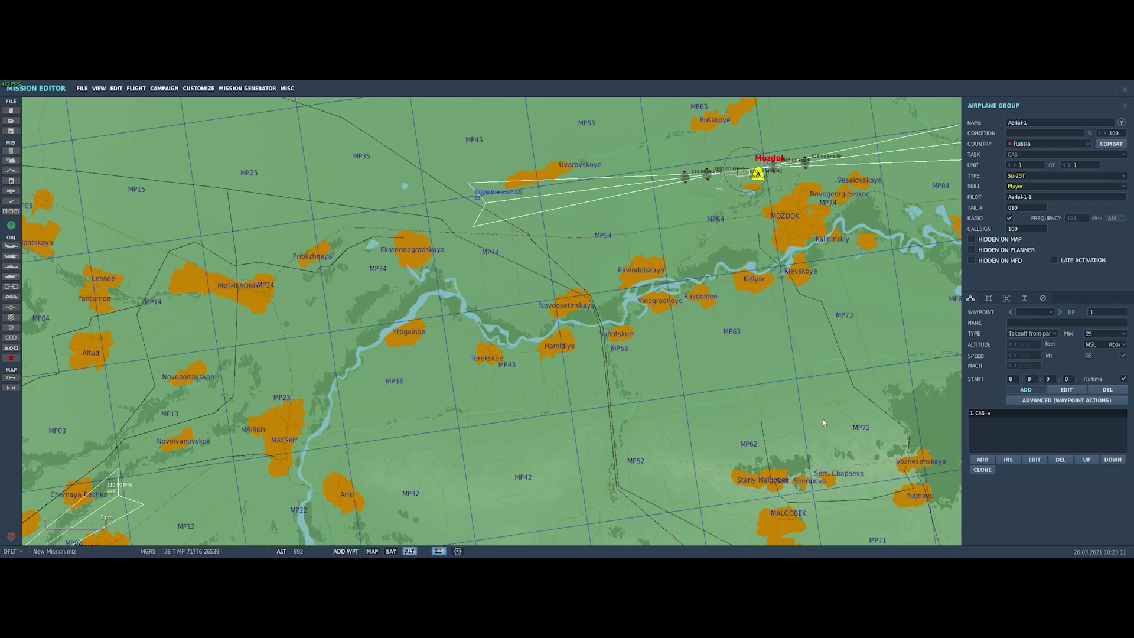
pyautogui.scroll(2, 814, 401)
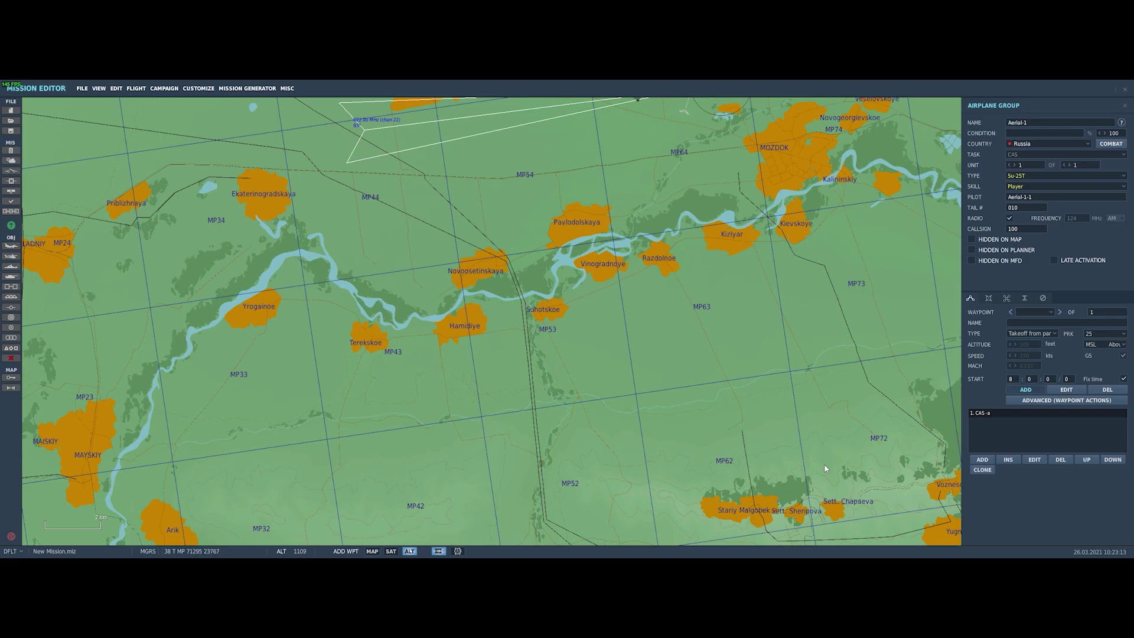
pyautogui.scroll(4, 825, 468)
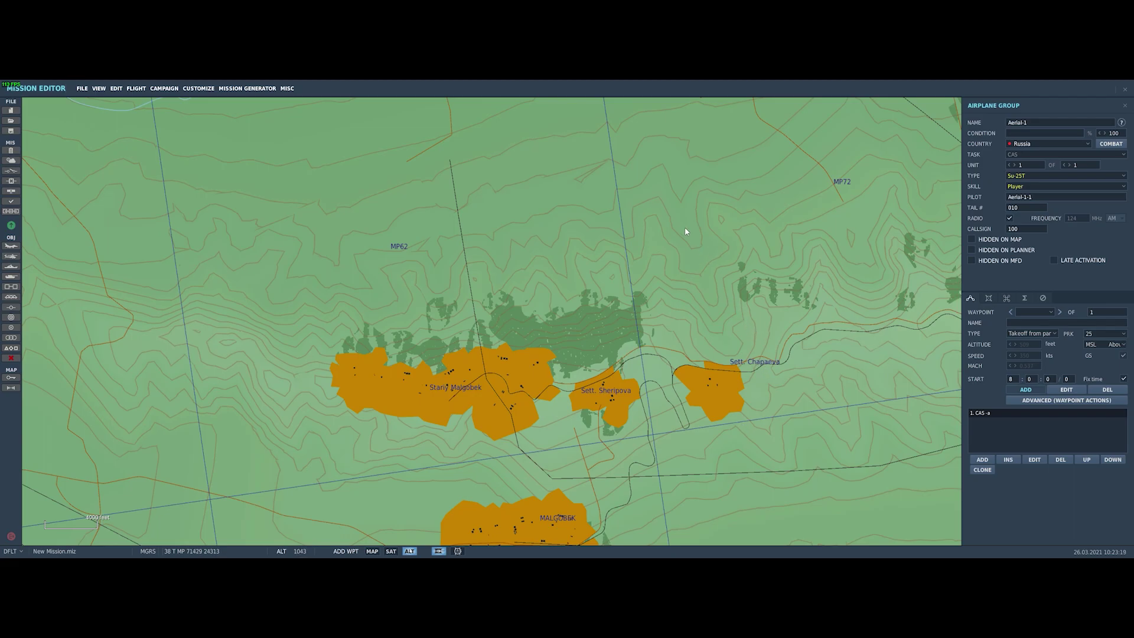
pyautogui.moveTo(700, 184); pyautogui.dragTo(730, 358, button='right')
pyautogui.scroll(-1, 694, 323)
pyautogui.moveTo(703, 245)
pyautogui.mouseDown(button='right')
pyautogui.moveTo(765, 372)
pyautogui.moveTo(770, 361)
pyautogui.mouseUp(button='right')
# Step: Pan southwest until Stariy Malgobek, Voznesenskaya, Yugnoye and Malgobek are in view
pyautogui.moveTo(706, 387); pyautogui.dragTo(745, 317, button='right')
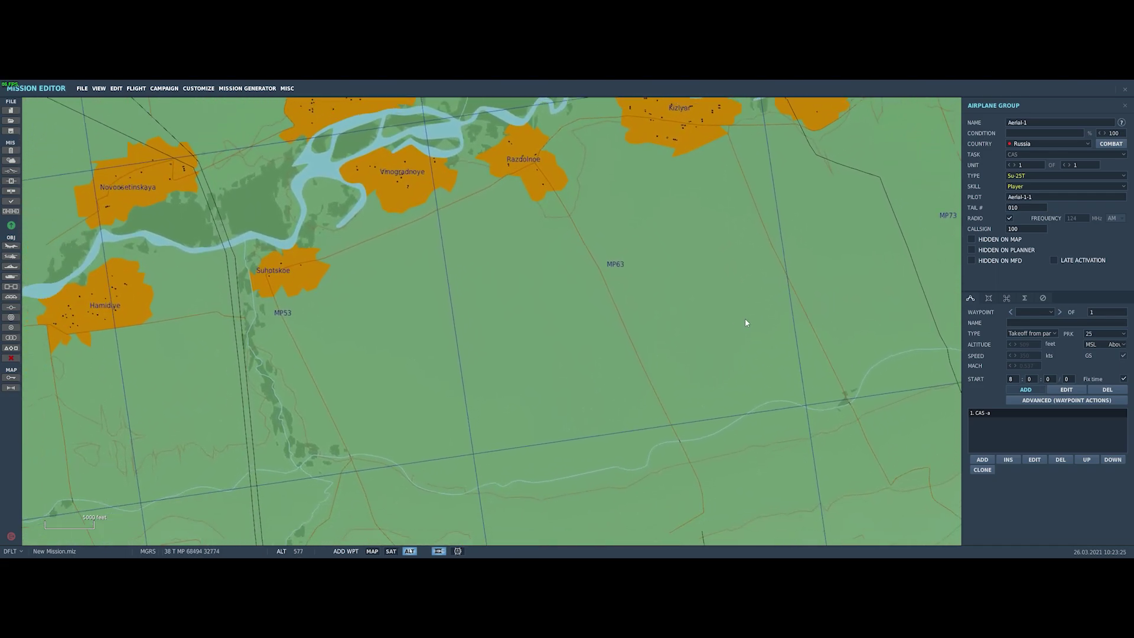
pyautogui.moveTo(841, 397); pyautogui.dragTo(782, 314, button='right')
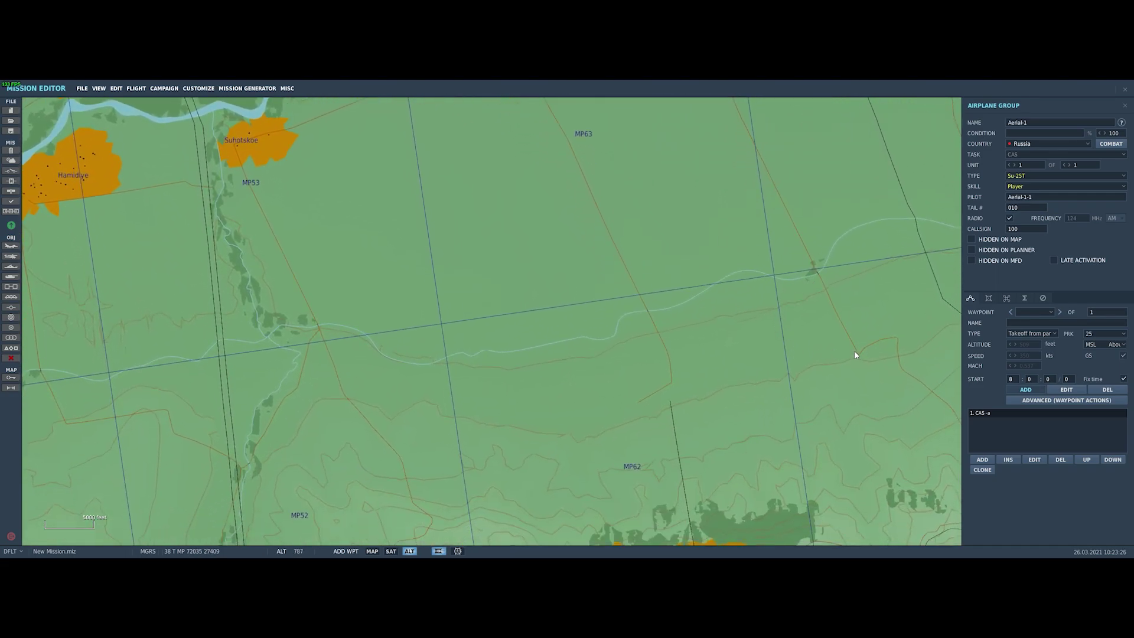
pyautogui.moveTo(855, 354); pyautogui.dragTo(774, 341, button='right')
pyautogui.moveTo(848, 385); pyautogui.dragTo(752, 250, button='right')
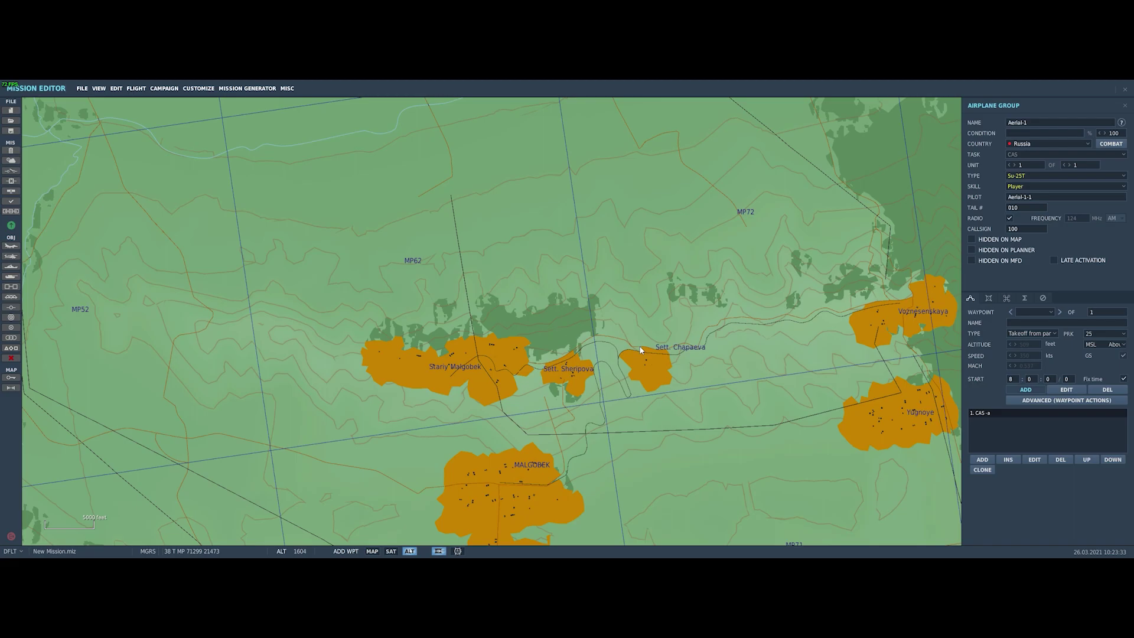
pyautogui.scroll(-5, 640, 350)
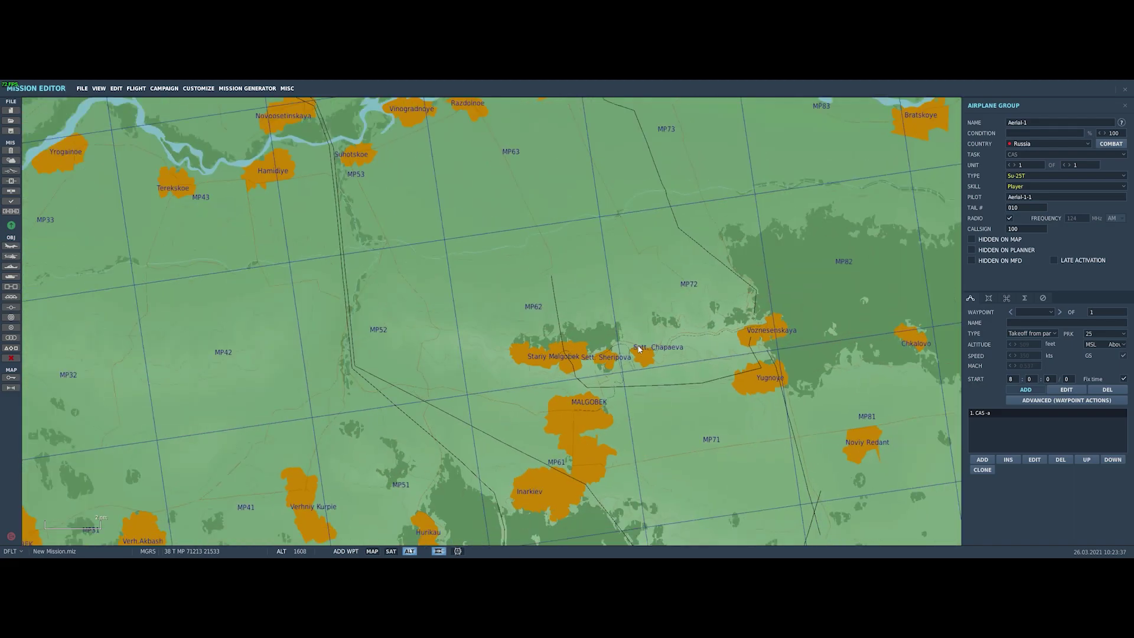
pyautogui.moveTo(618, 265); pyautogui.dragTo(715, 312, button='right')
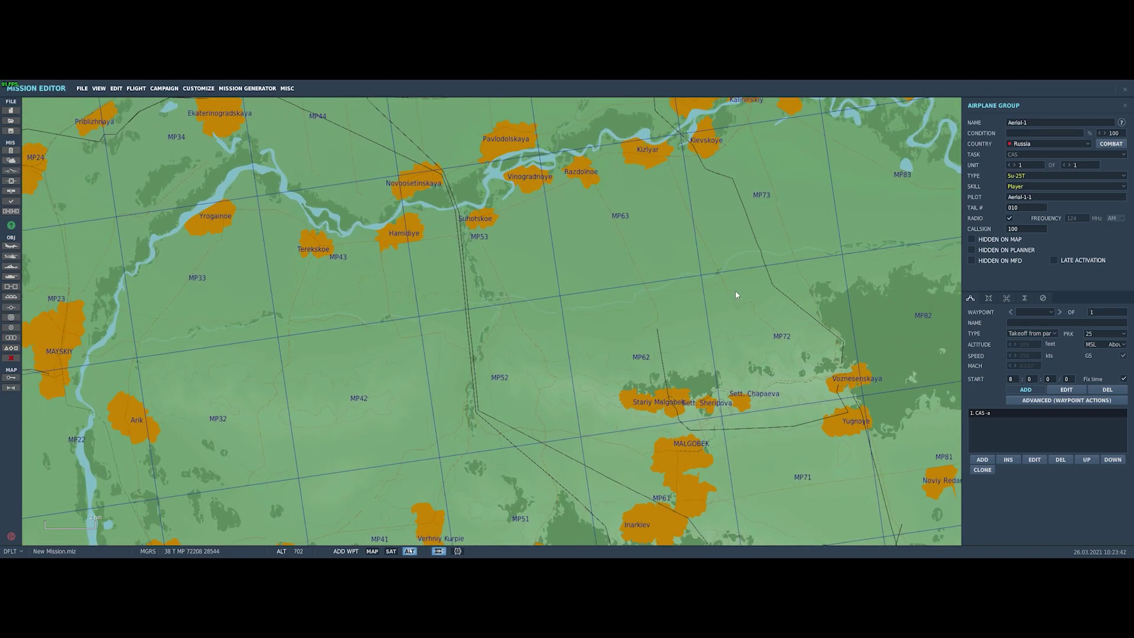
pyautogui.moveTo(791, 363); pyautogui.dragTo(702, 316, button='right')
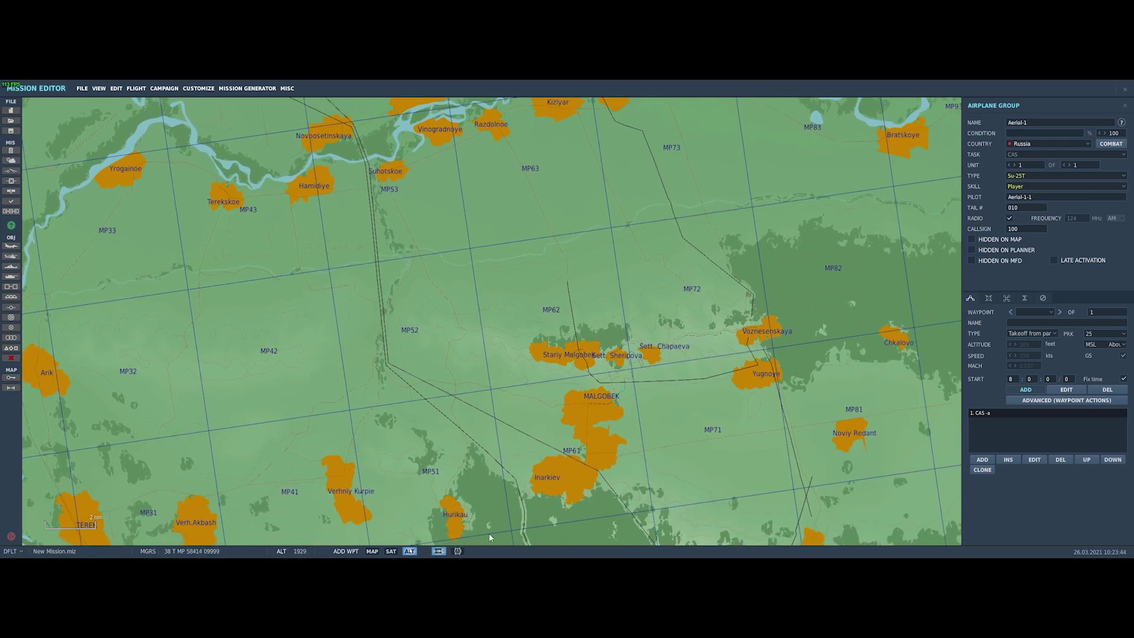
# Step: Switch to the MAP topographic chart and zoom around the Mozdok–Malgobek area
pyautogui.click(372, 551)
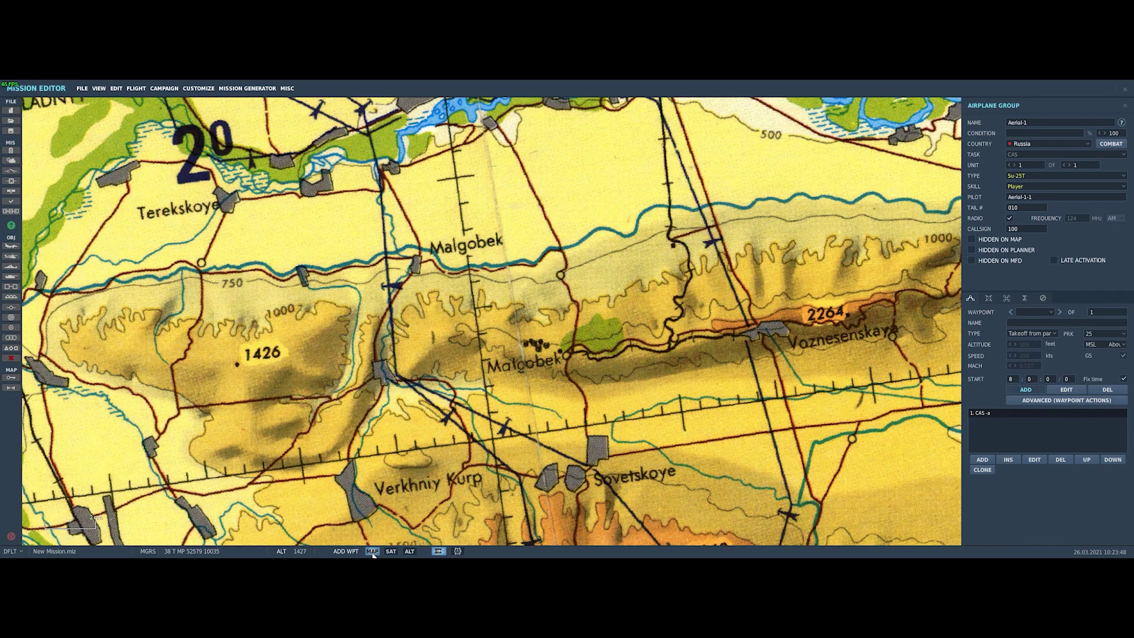
pyautogui.scroll(-8, 512, 455)
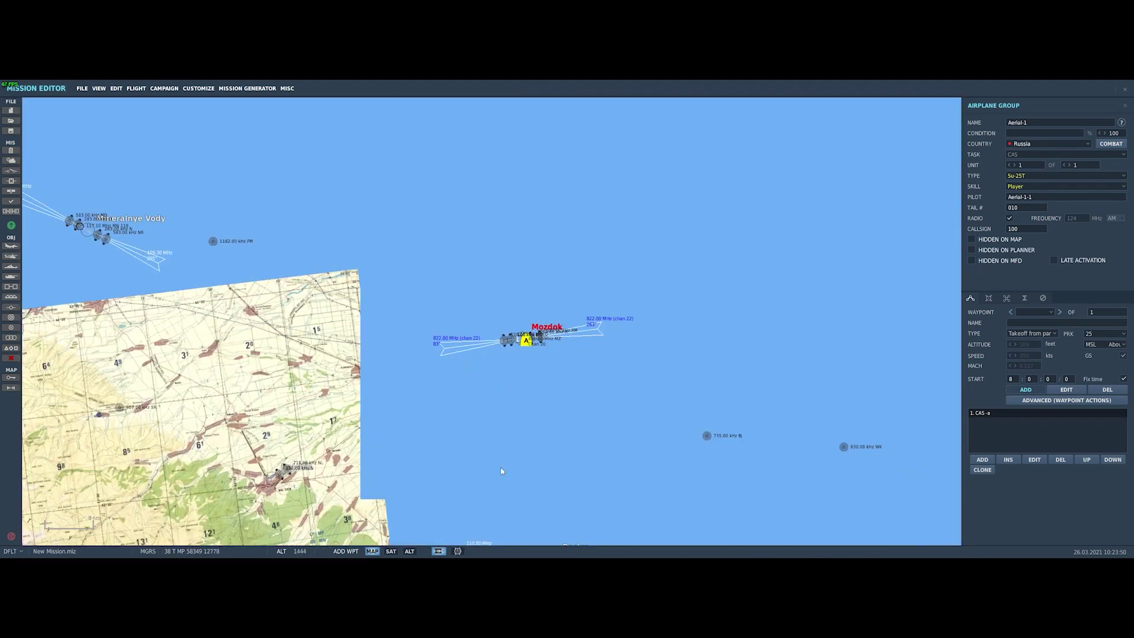
pyautogui.scroll(4, 430, 473)
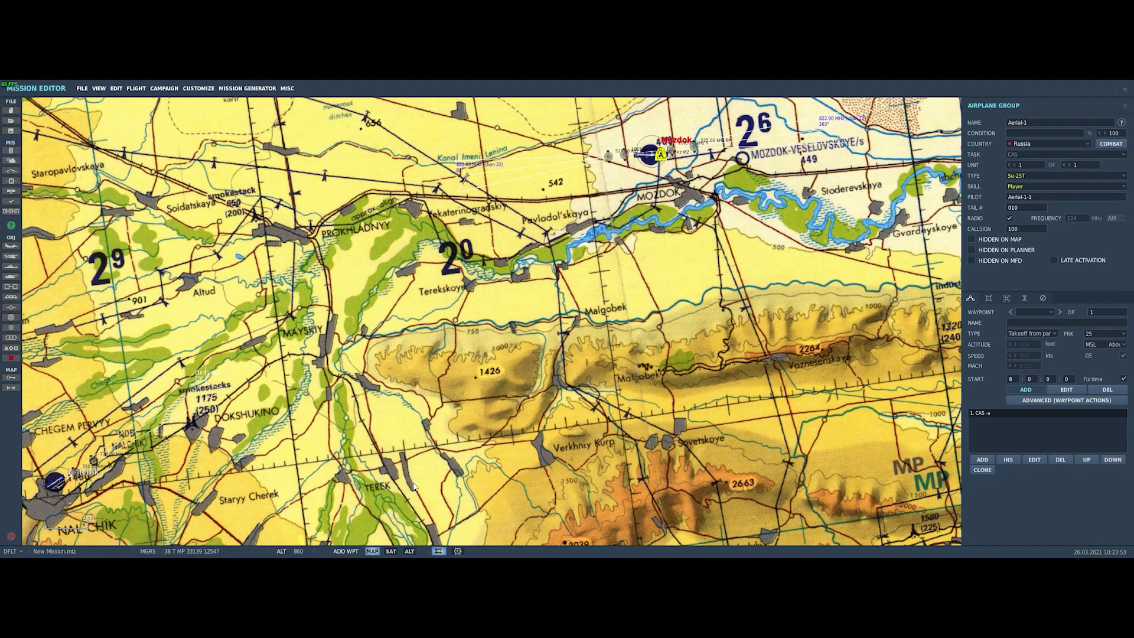
pyautogui.scroll(-1, 414, 486)
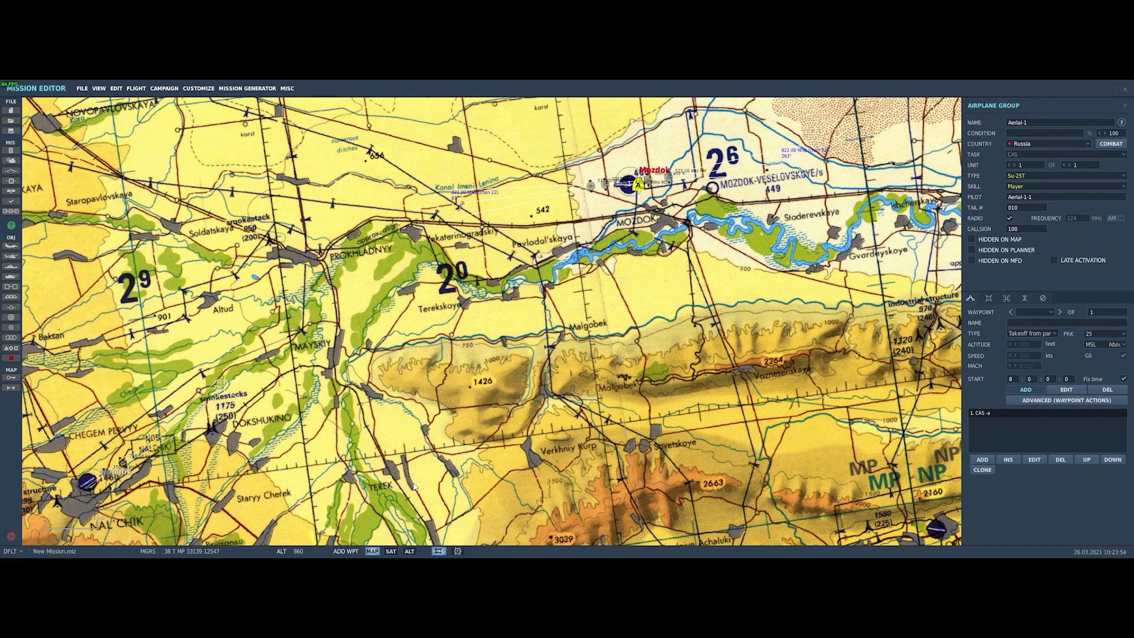
# Step: Switch to SAT imagery, zoom in south of Mozdok, and check ALT before returning to SAT
pyautogui.click(391, 551)
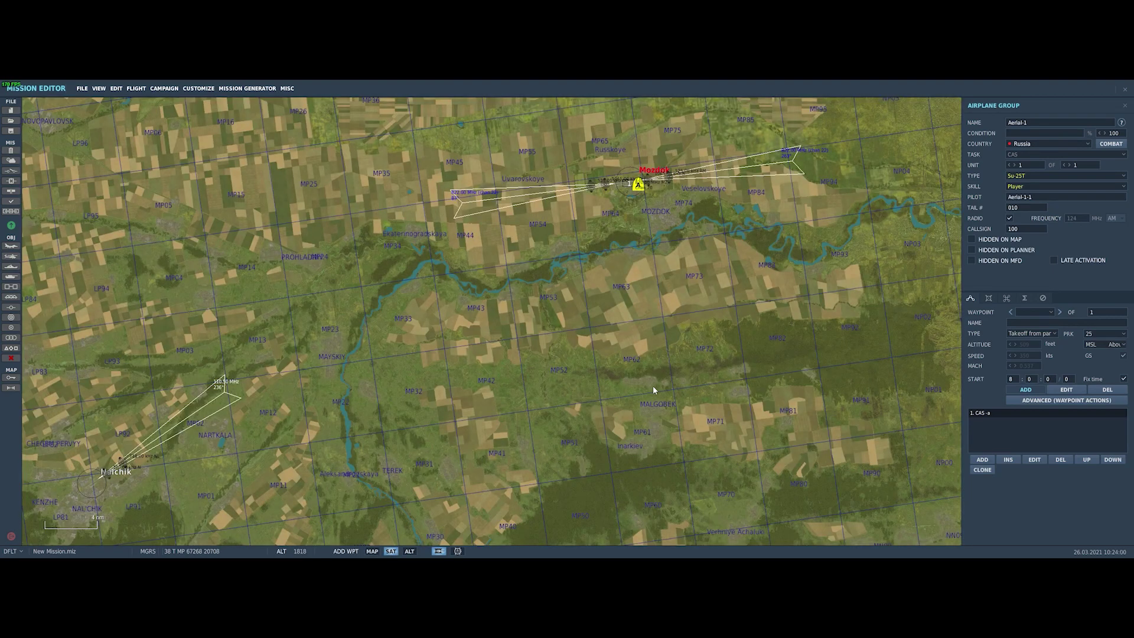
pyautogui.scroll(5, 671, 337)
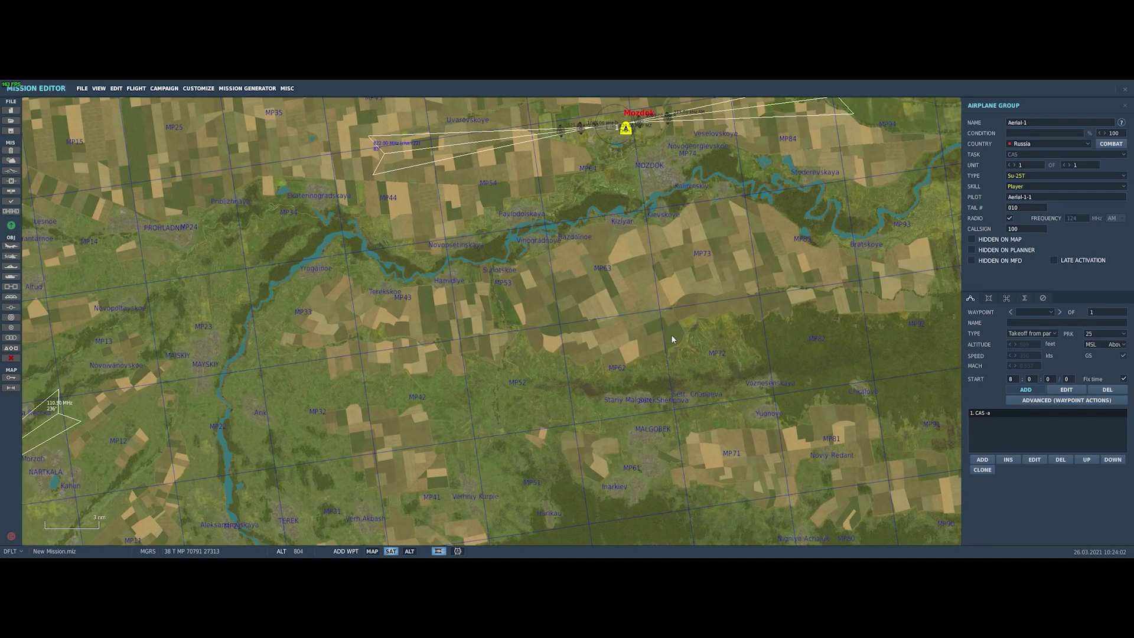
pyautogui.scroll(2, 671, 339)
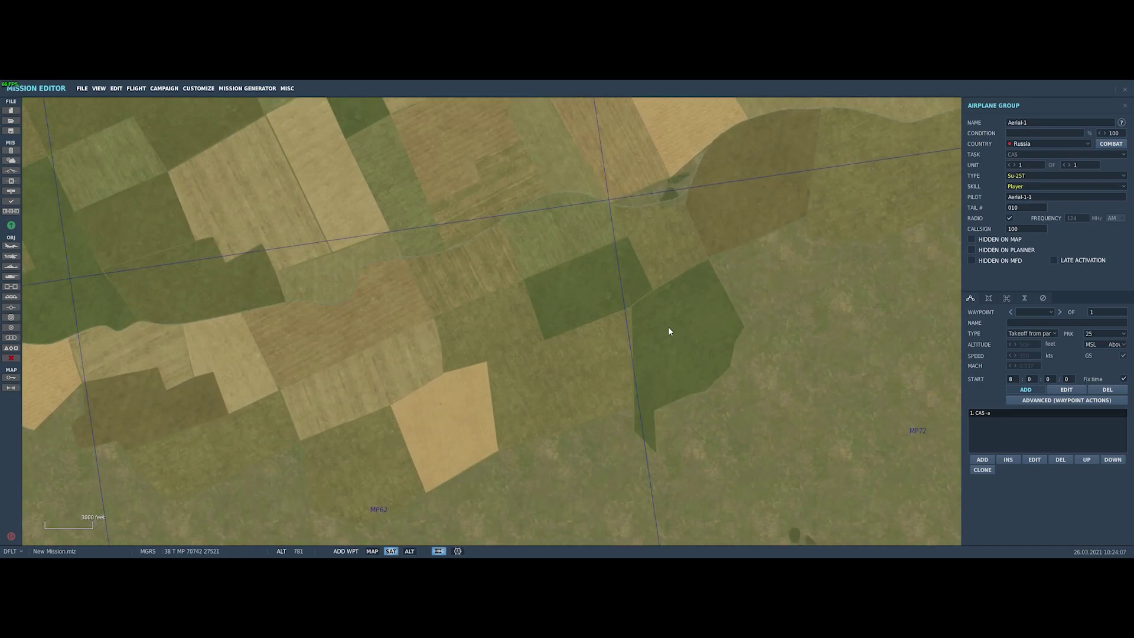
pyautogui.scroll(-2, 669, 331)
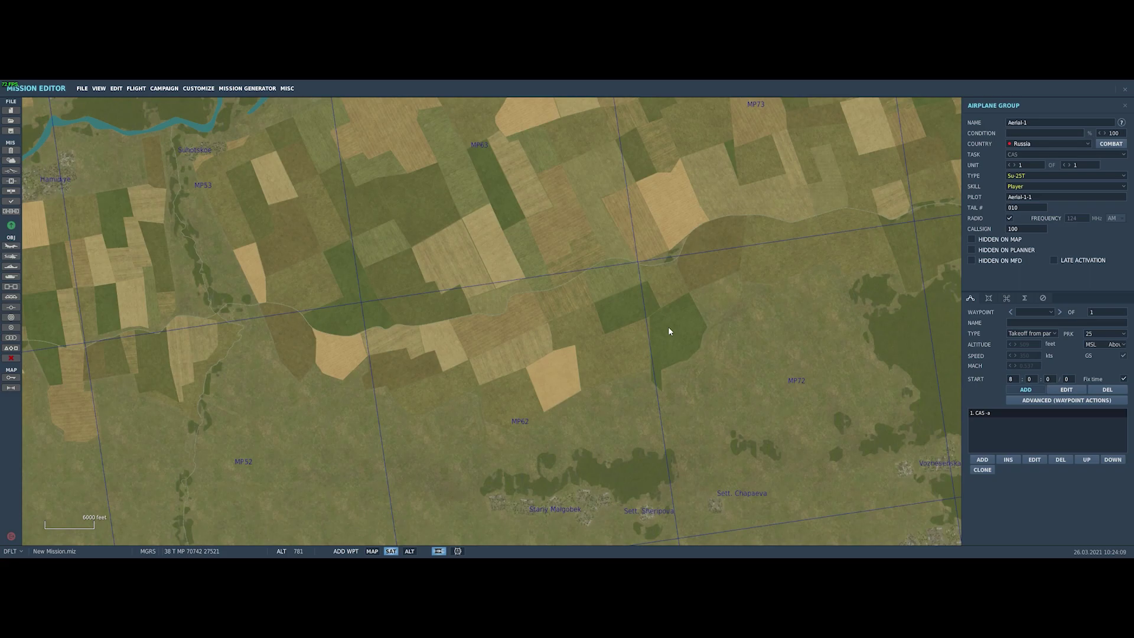
pyautogui.click(410, 551)
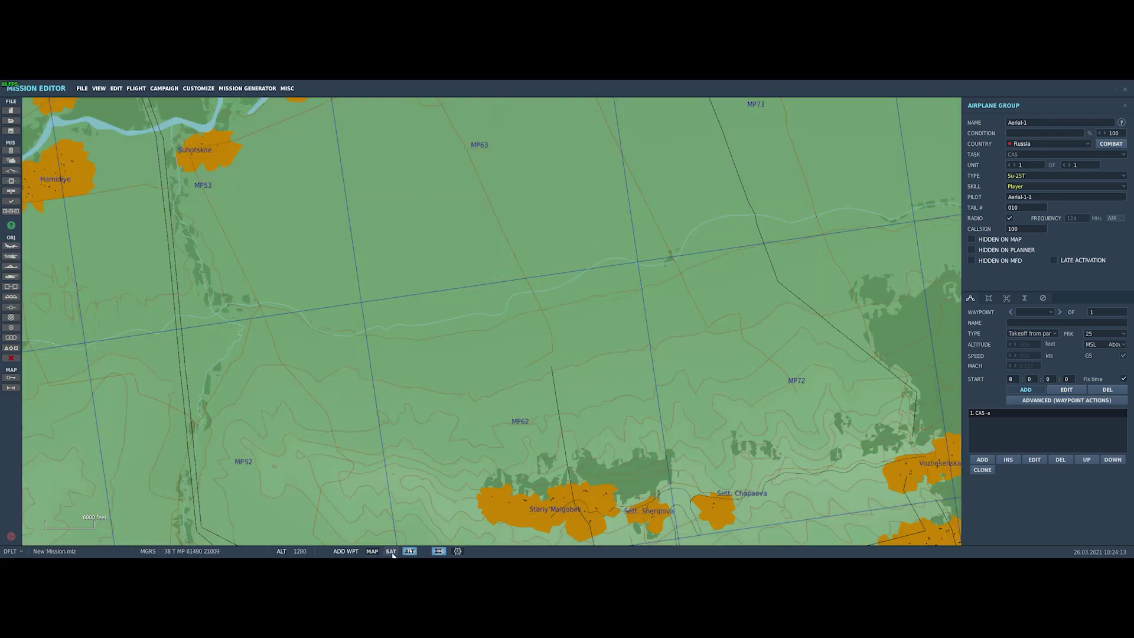
pyautogui.click(390, 552)
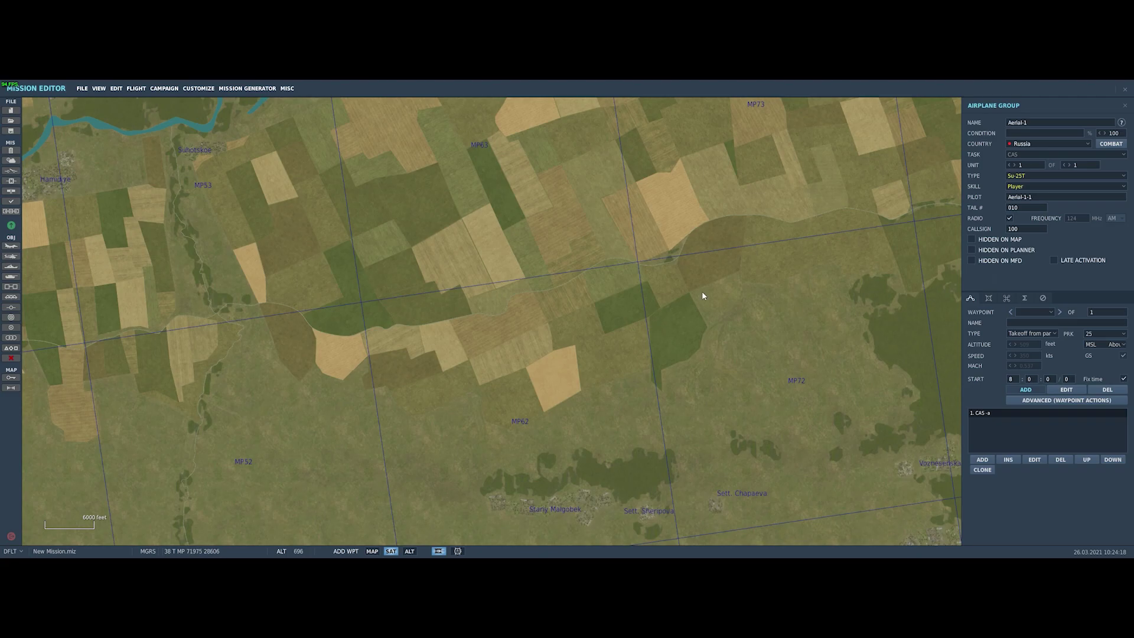
# Step: Zoom in and pan to the patchwork farm fields around grid square MP63
pyautogui.scroll(5, 688, 275)
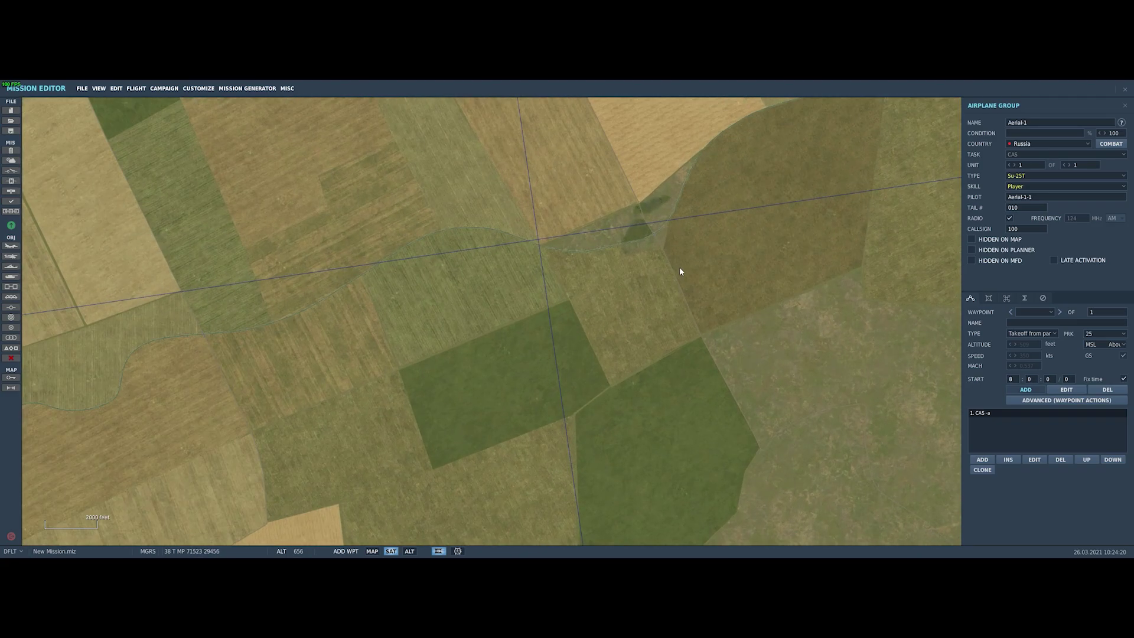
pyautogui.scroll(2, 680, 271)
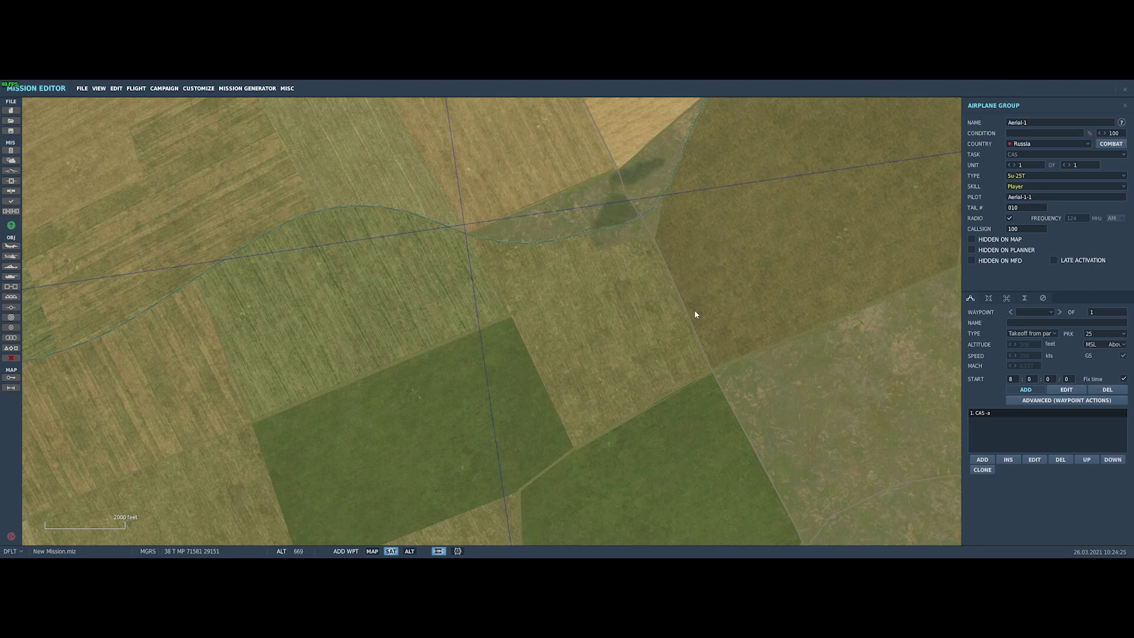
pyautogui.scroll(-2, 685, 277)
pyautogui.moveTo(671, 242); pyautogui.dragTo(754, 352, button='right')
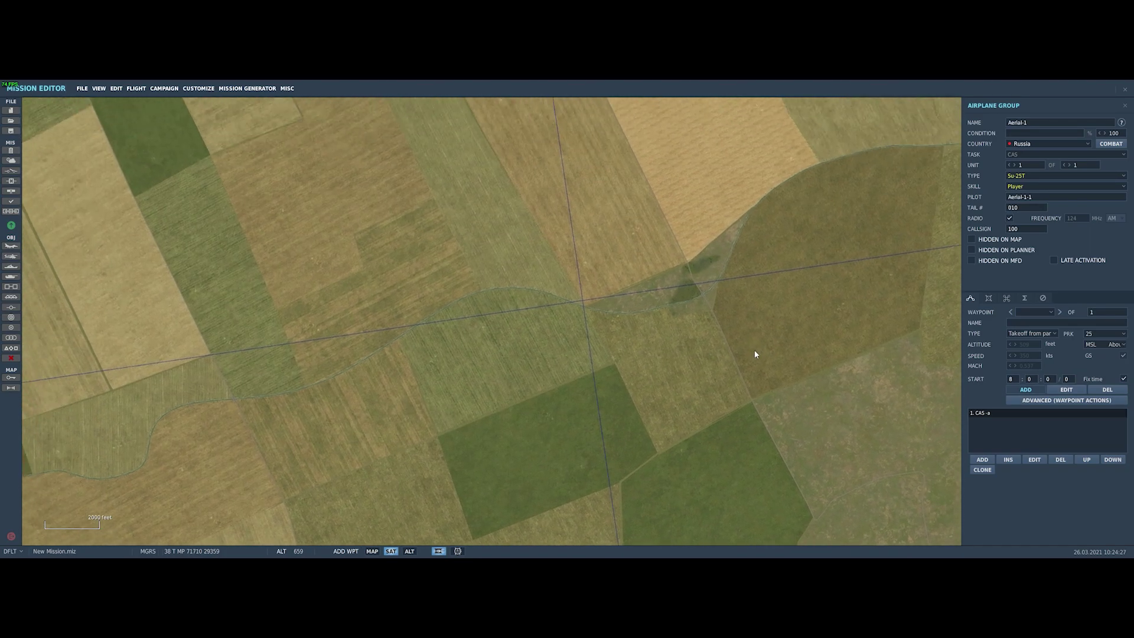
pyautogui.moveTo(682, 218); pyautogui.dragTo(748, 373, button='right')
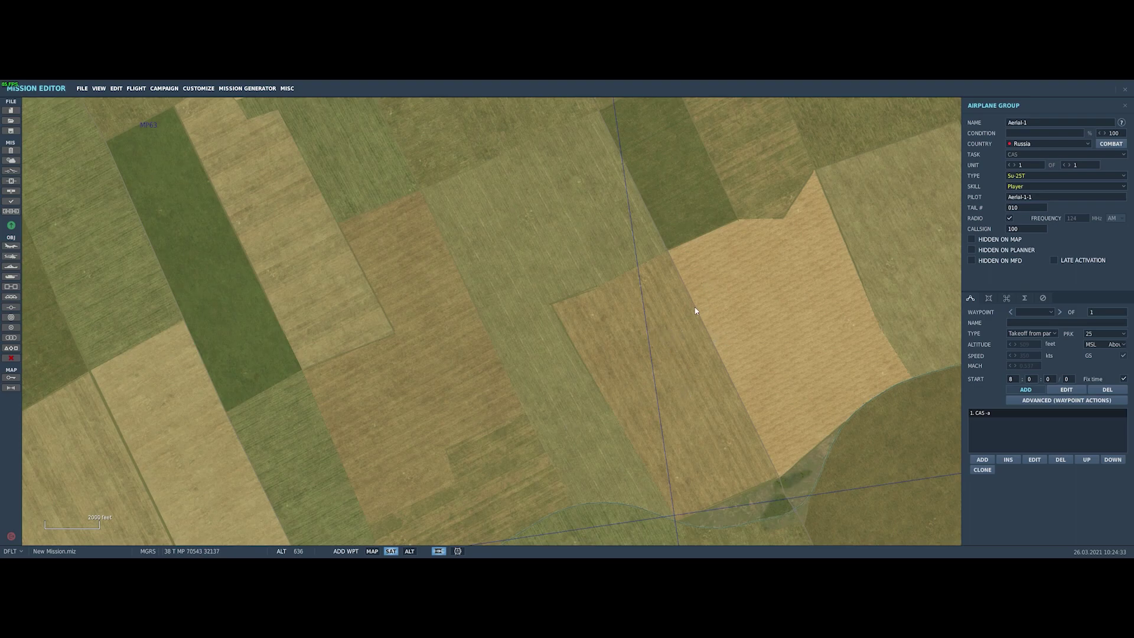
pyautogui.moveTo(690, 295); pyautogui.dragTo(711, 354, button='right')
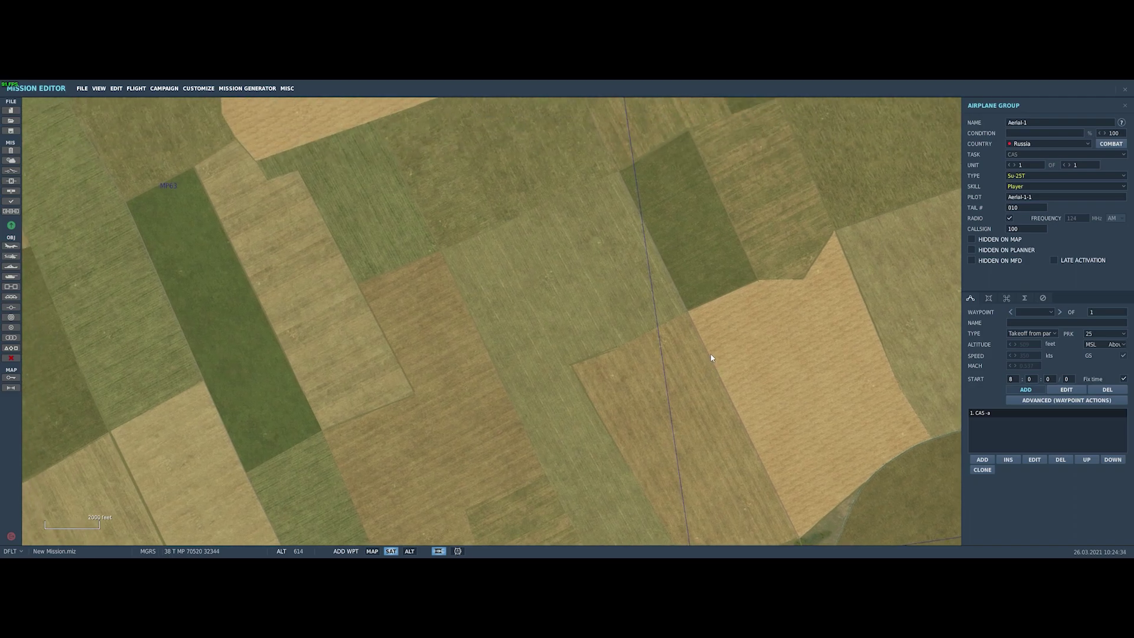
# Step: Create a new ground group with Country USA, Category UNARMED and Type Tanker M978 HEMTT
pyautogui.click(11, 278)
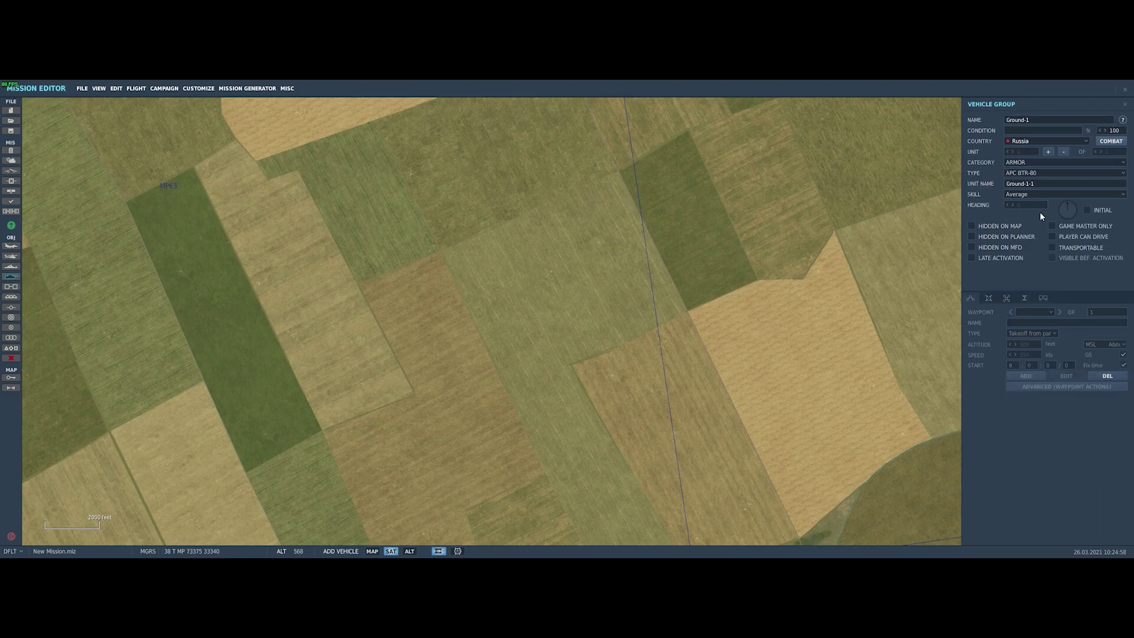
pyautogui.click(1084, 142)
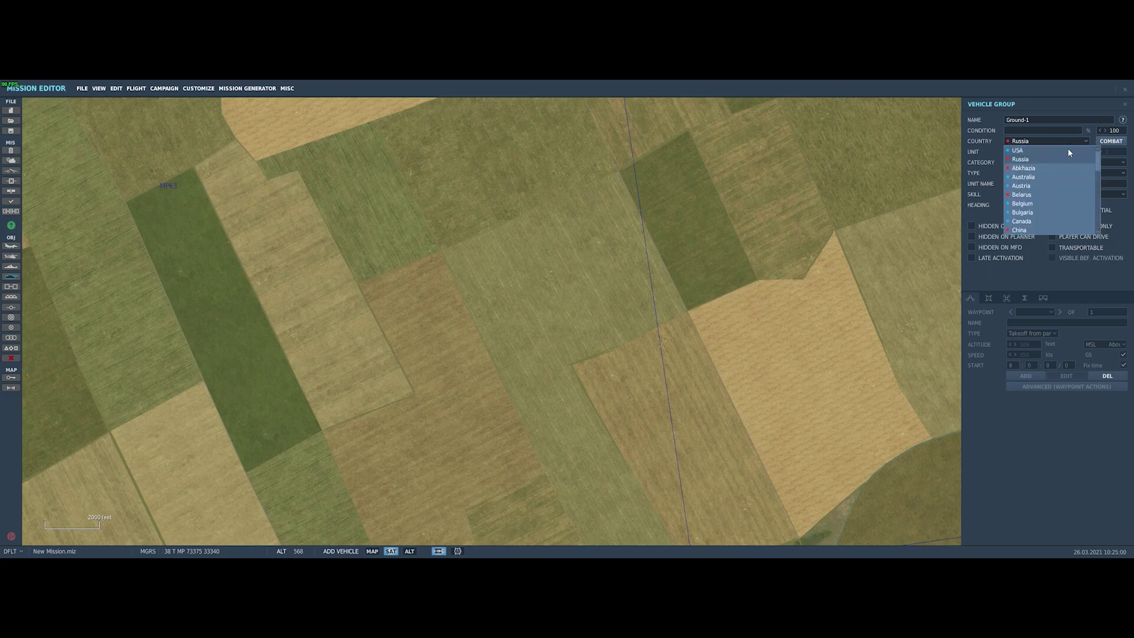
pyautogui.click(1052, 148)
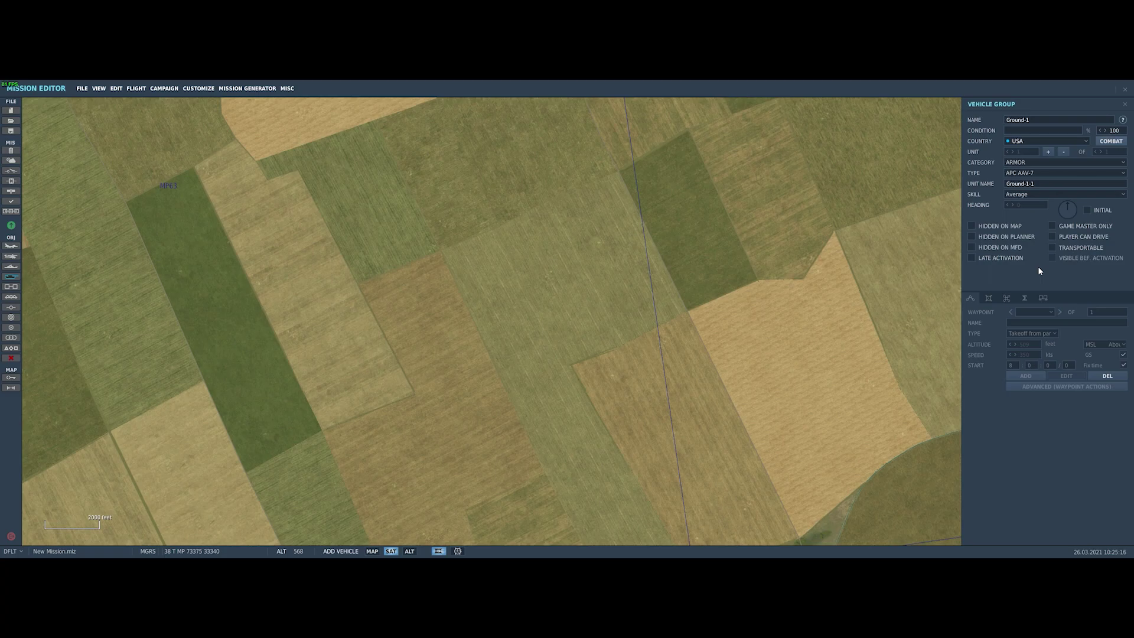
pyautogui.click(1123, 163)
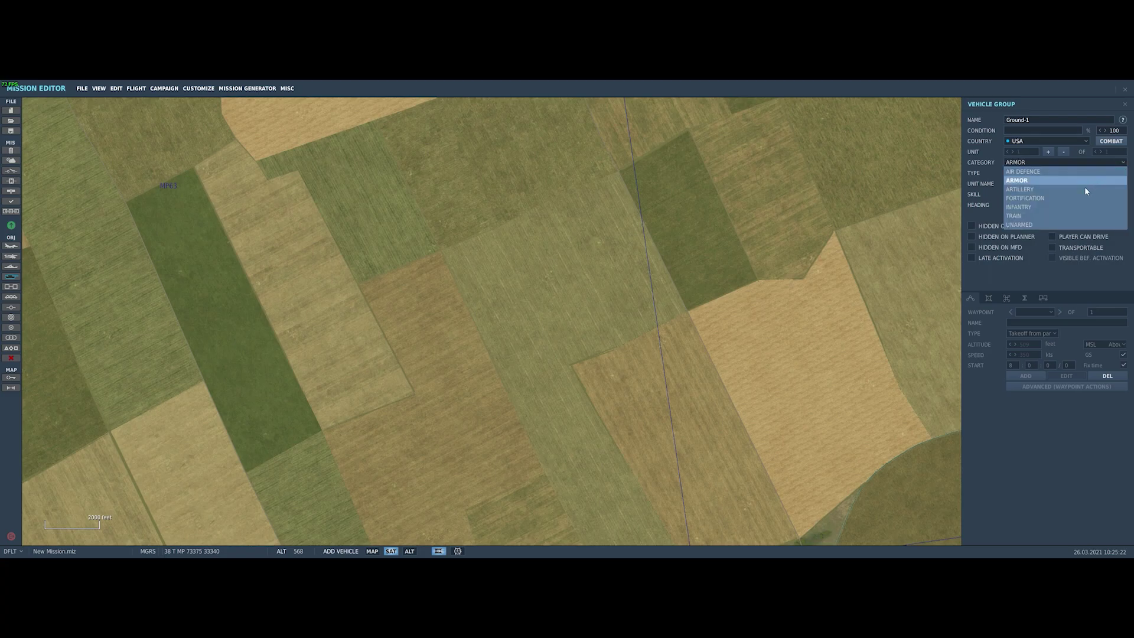
pyautogui.click(1050, 224)
pyautogui.click(1120, 175)
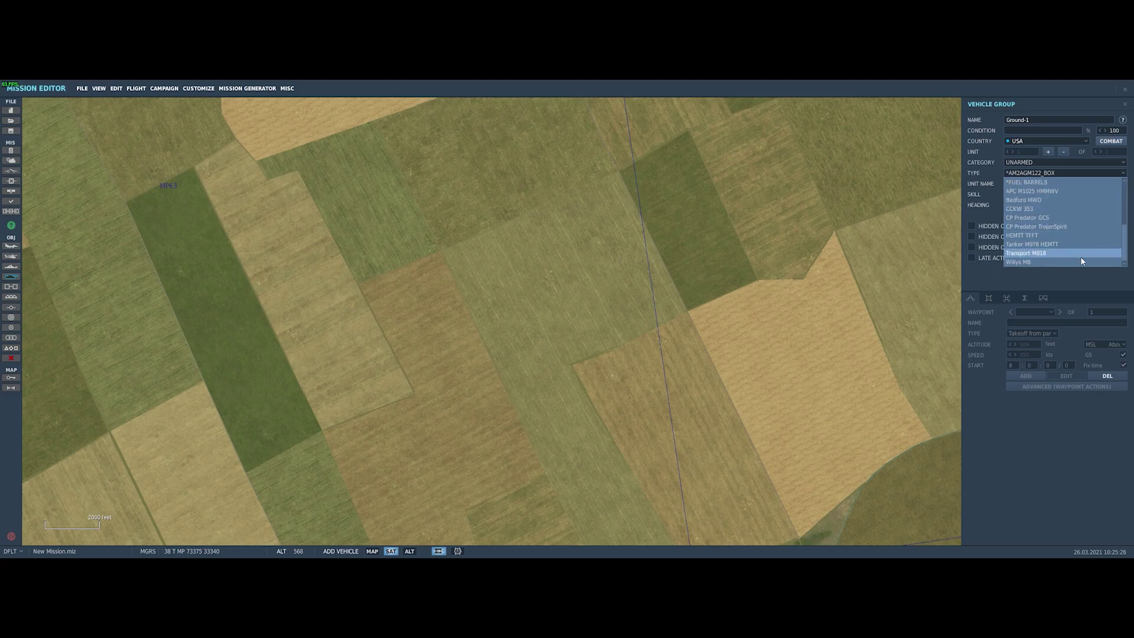
pyautogui.click(1039, 245)
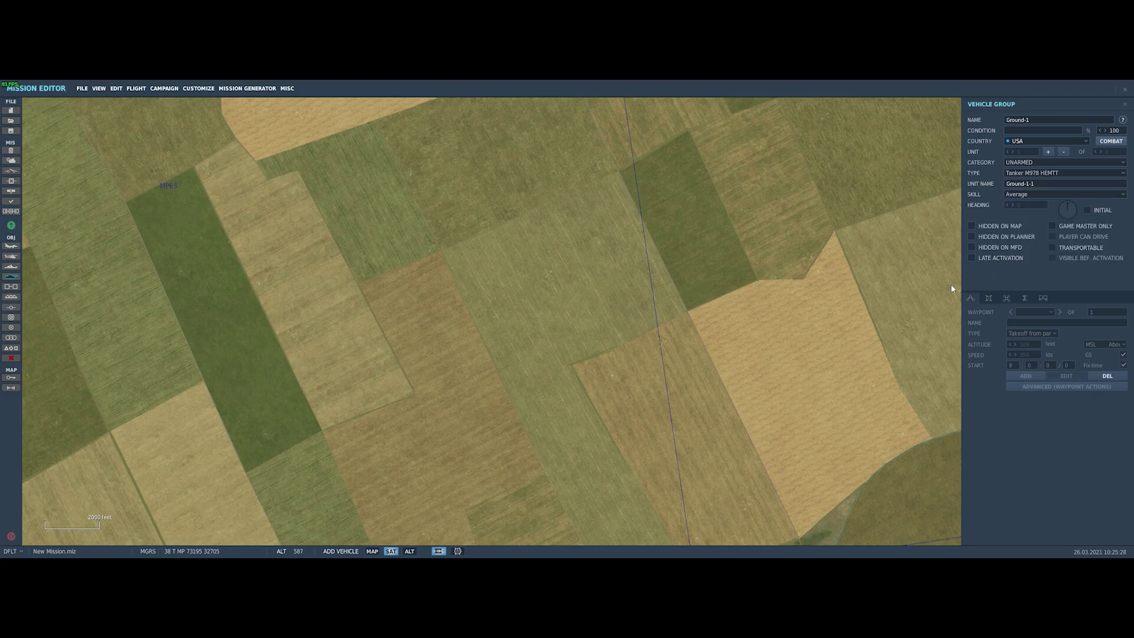
# Step: Place the HEMTT tanker beside the road at the field corner with its waypoint type set to On road
pyautogui.click(688, 315)
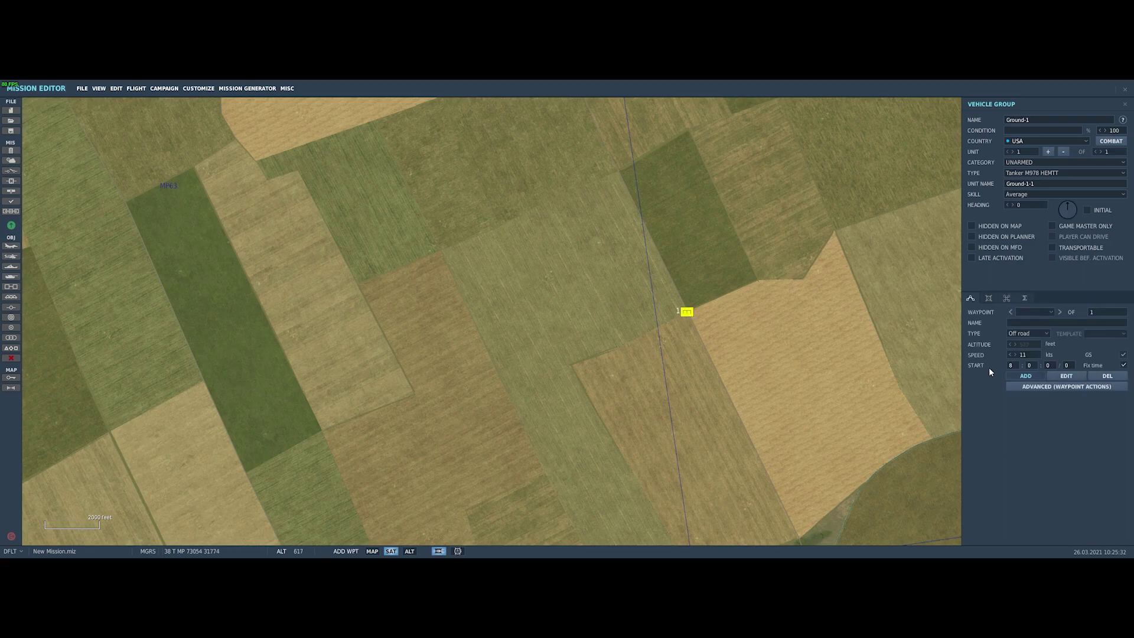
pyautogui.click(1044, 333)
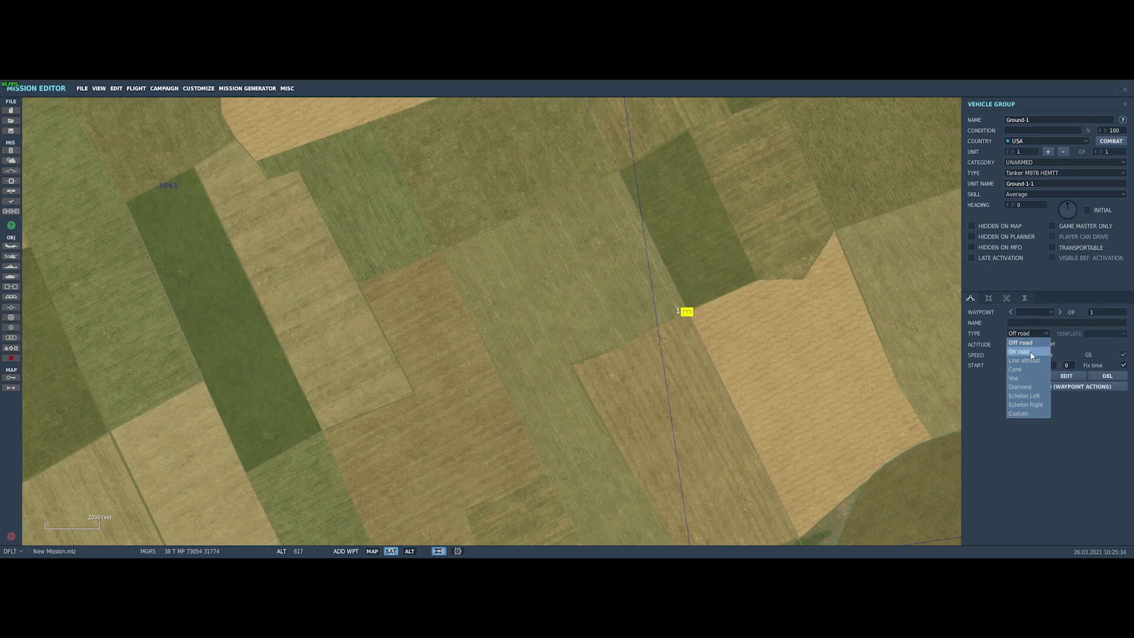
pyautogui.click(1030, 352)
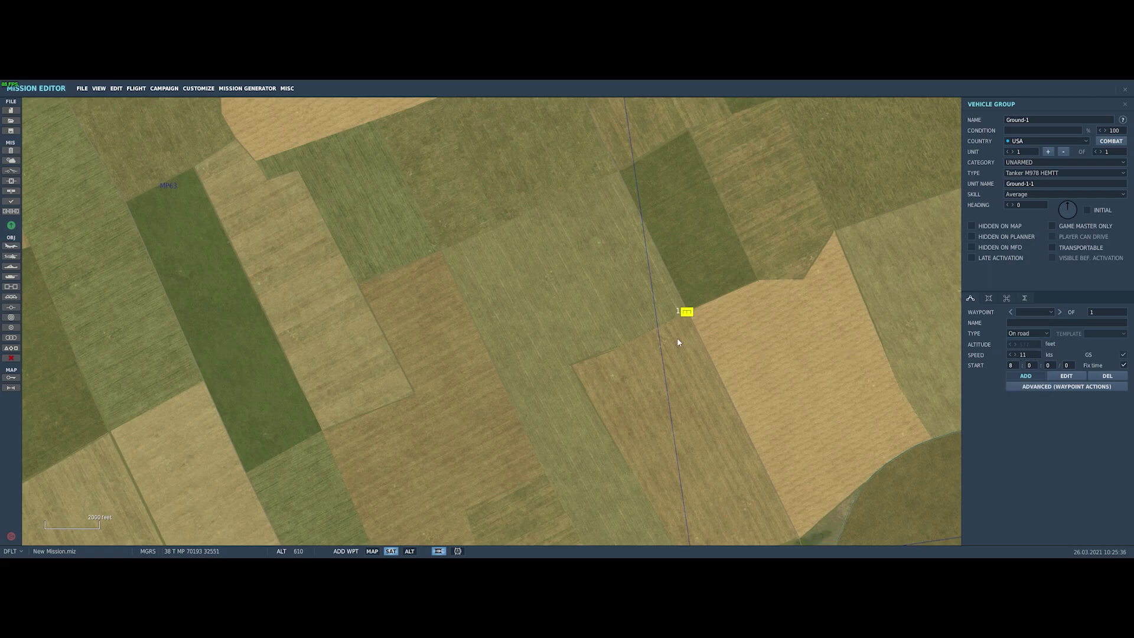
pyautogui.scroll(5, 674, 334)
pyautogui.scroll(2, 713, 297)
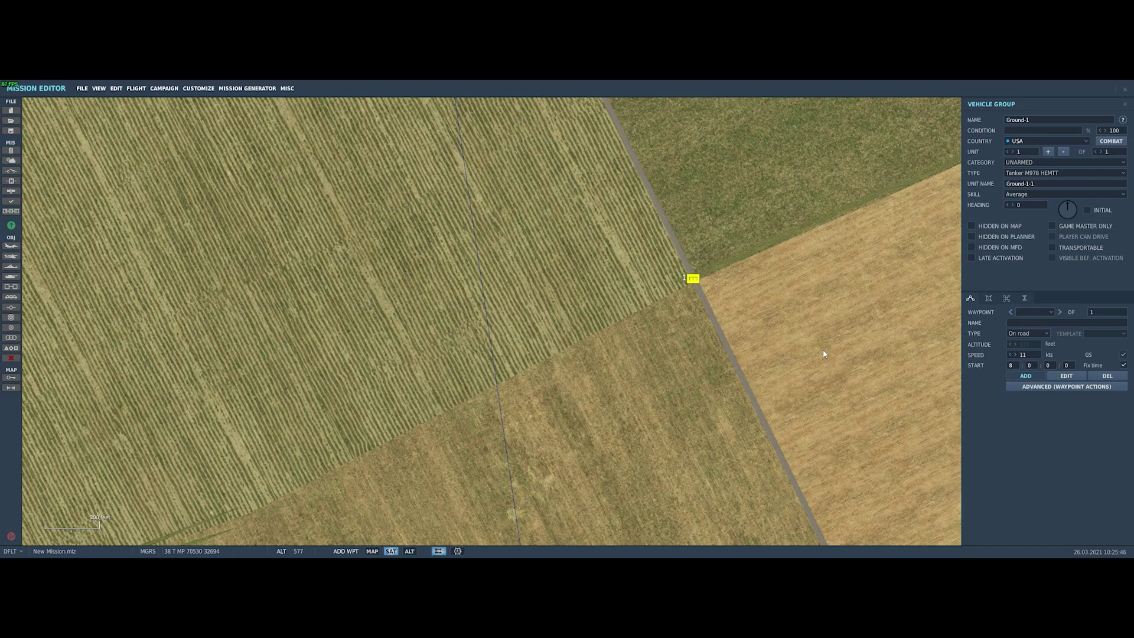
# Step: Zoom out and pan until Mozdok airfield and the river appear above the tanker
pyautogui.scroll(-3, 824, 352)
pyautogui.scroll(-5, 823, 354)
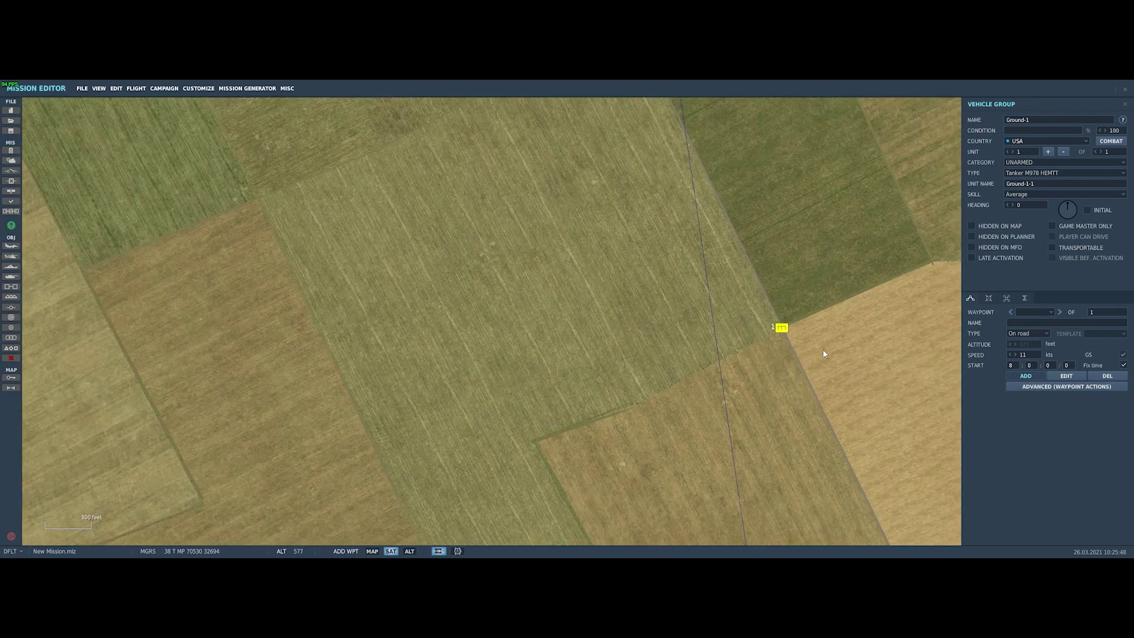
pyautogui.scroll(-3, 823, 352)
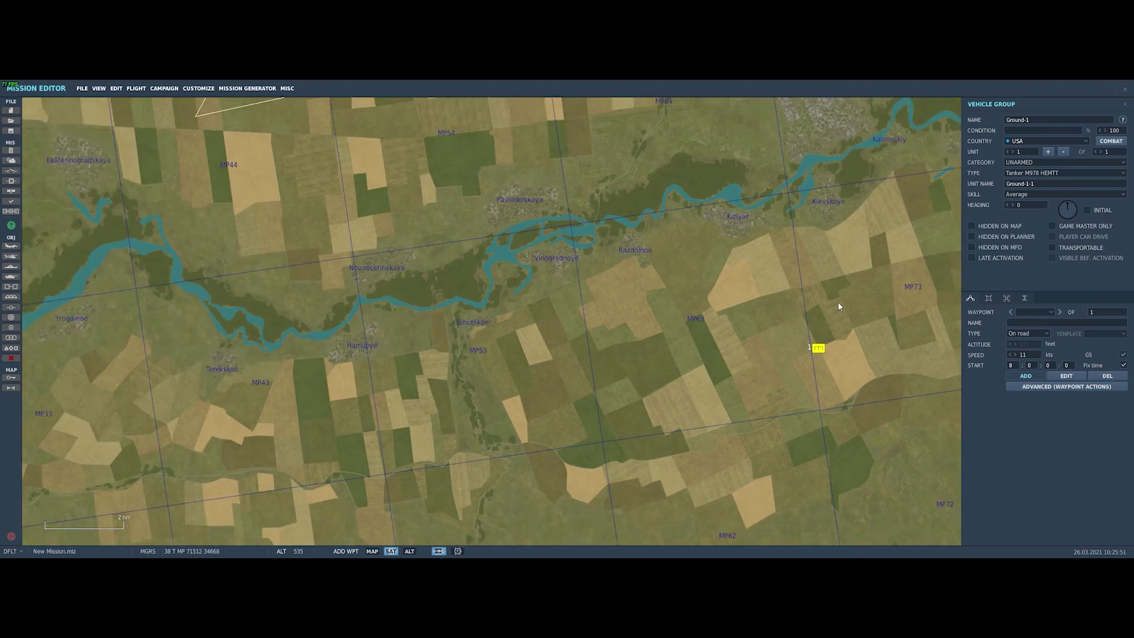
pyautogui.moveTo(835, 307)
pyautogui.mouseDown(button='right')
pyautogui.moveTo(823, 378)
pyautogui.moveTo(800, 414)
pyautogui.moveTo(775, 337)
pyautogui.moveTo(800, 394)
pyautogui.moveTo(803, 342)
pyautogui.moveTo(773, 335)
pyautogui.moveTo(803, 353)
pyautogui.mouseUp(button='right')
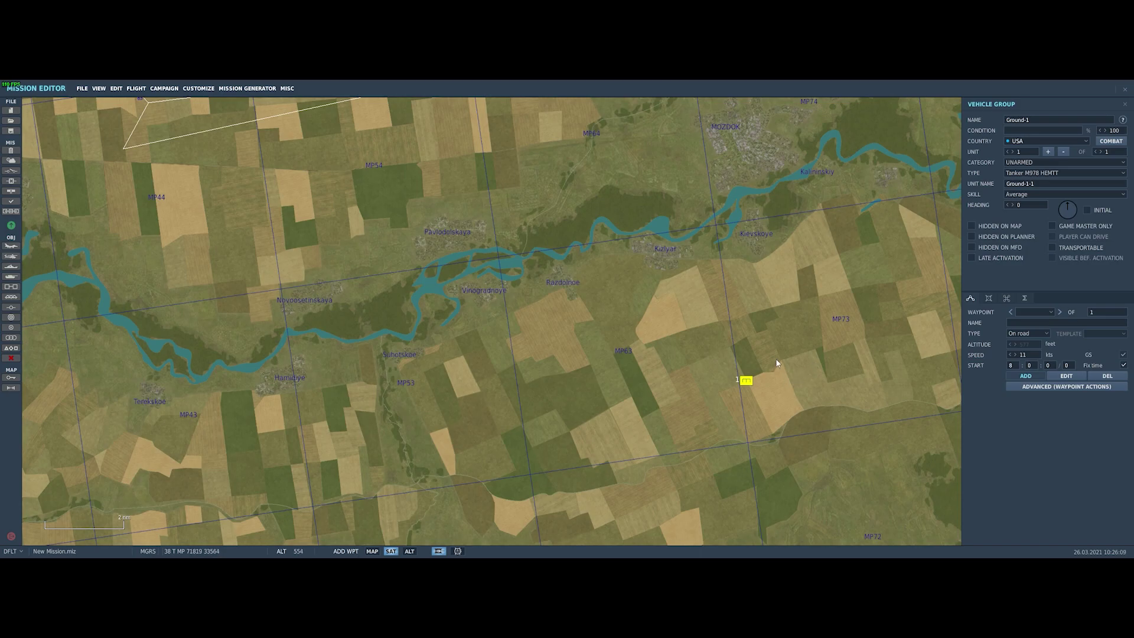
pyautogui.moveTo(777, 360); pyautogui.dragTo(796, 305, button='right')
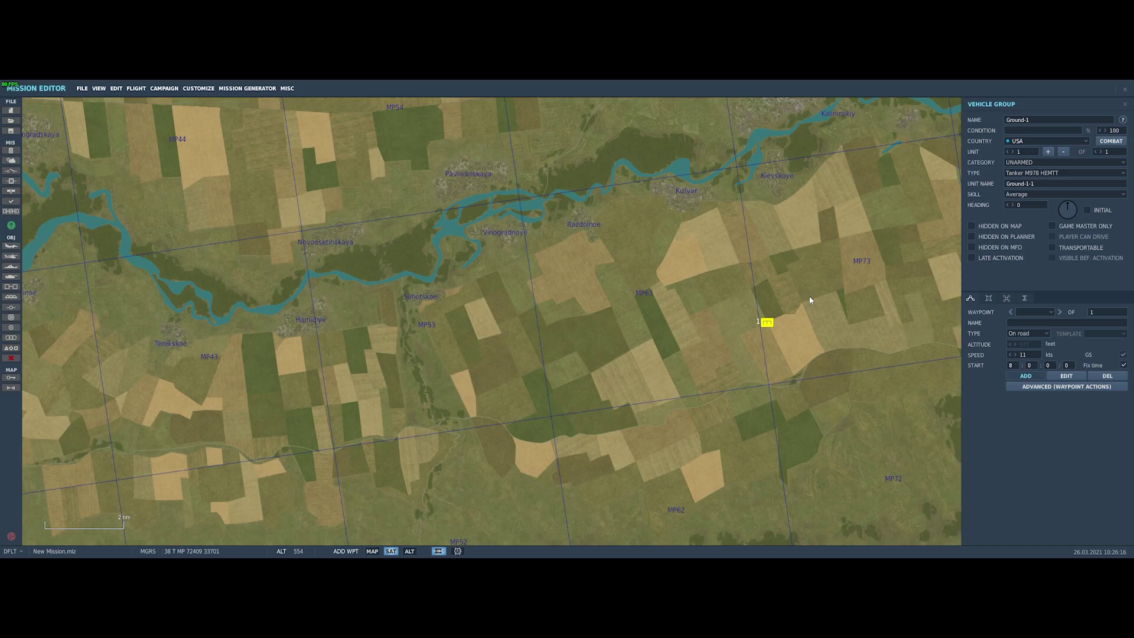
pyautogui.moveTo(797, 234); pyautogui.dragTo(802, 388, button='right')
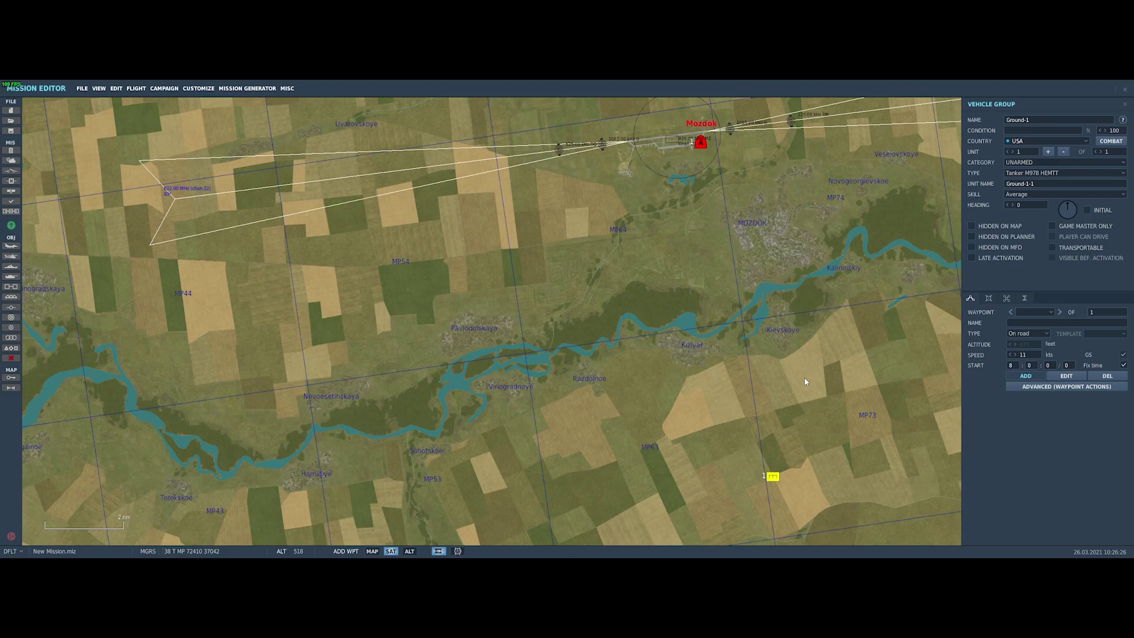
# Step: Delete the tanker's new waypoint near Mozdok, then select the Su-25T group Aerial-1
pyautogui.click(699, 166)
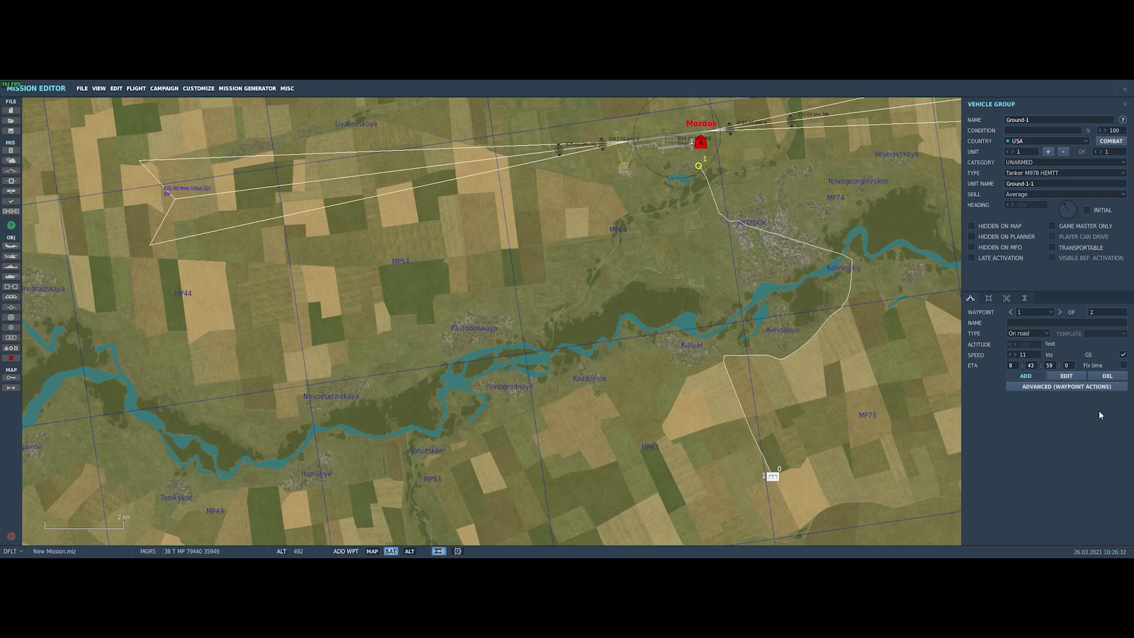
pyautogui.click(1107, 376)
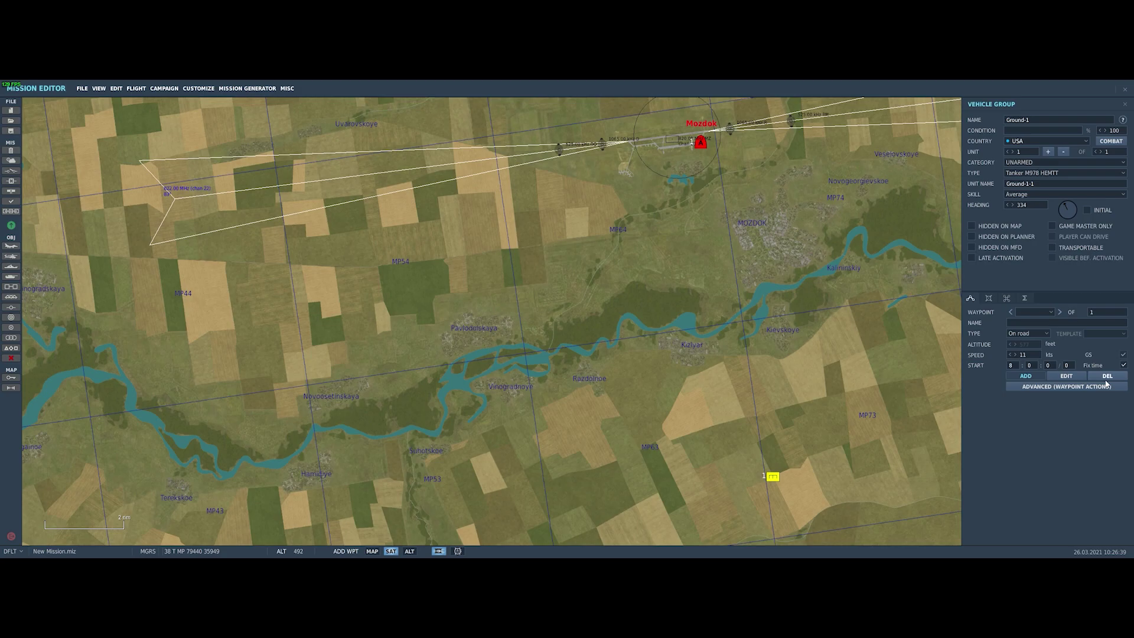
pyautogui.click(1078, 377)
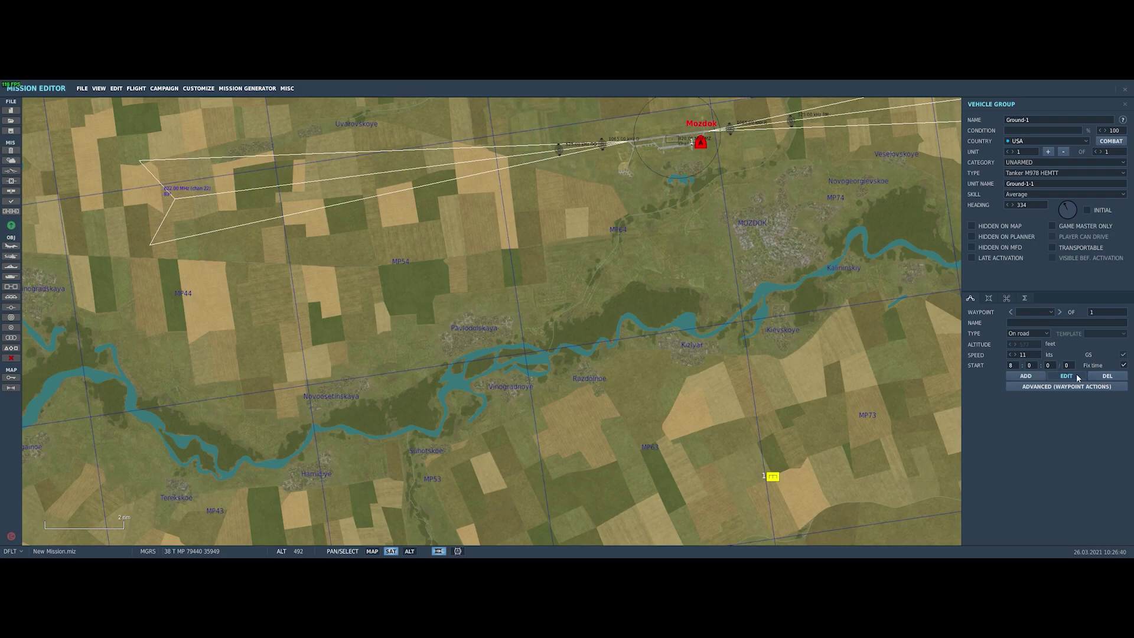
pyautogui.click(702, 146)
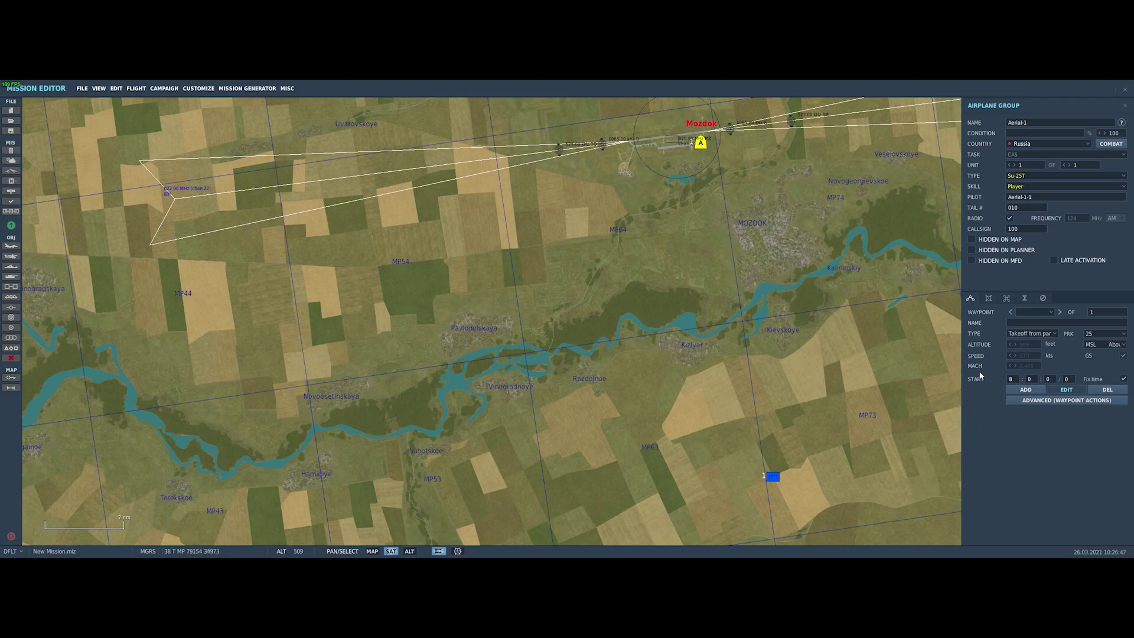
pyautogui.click(988, 298)
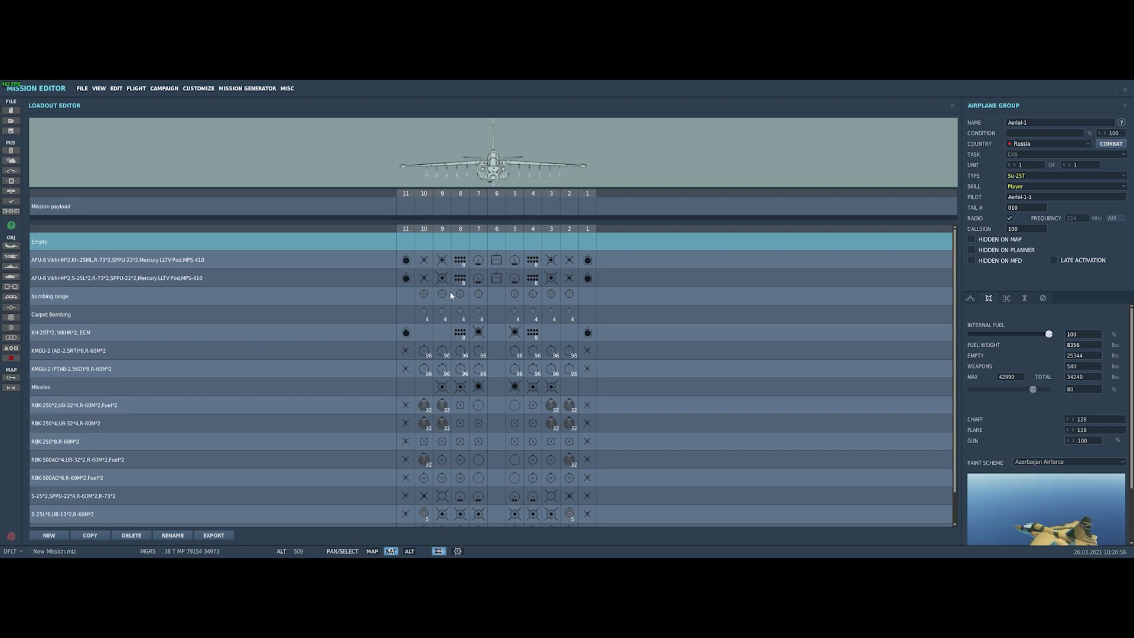
pyautogui.scroll(-2, 451, 295)
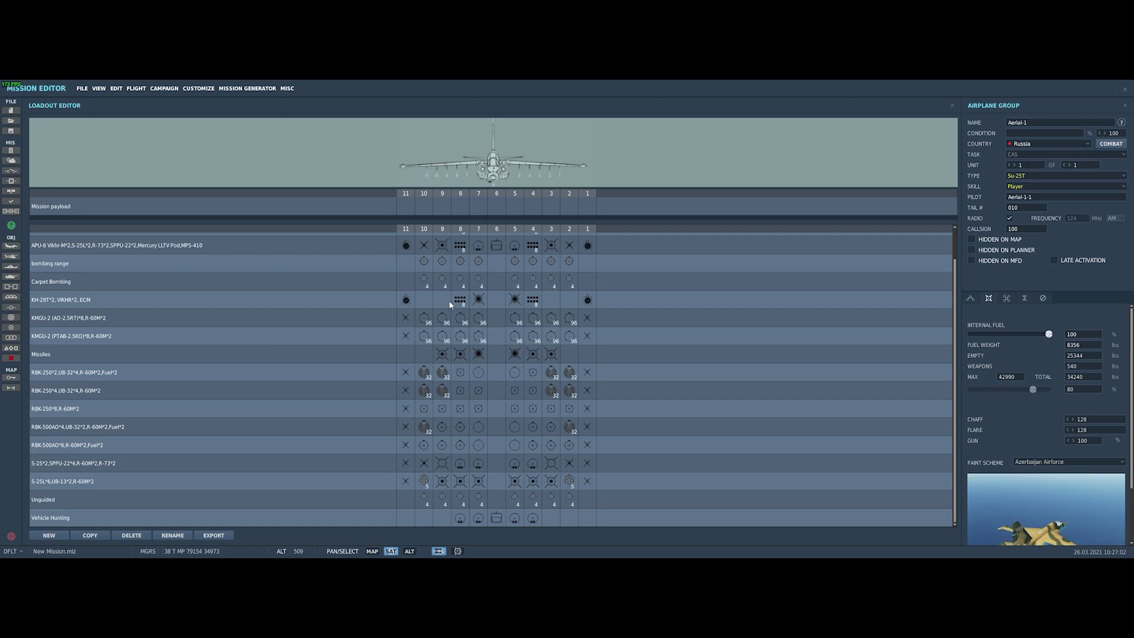
pyautogui.scroll(2, 449, 304)
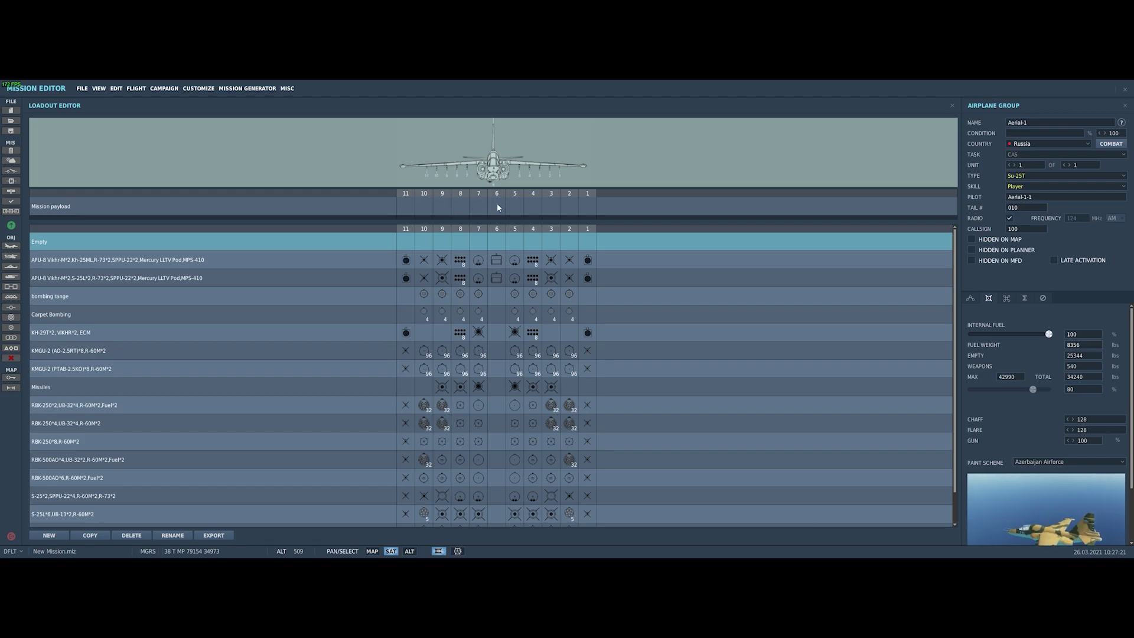
# Step: Load FAB-250 bombs on stations 7 and 5
pyautogui.rightClick(479, 208)
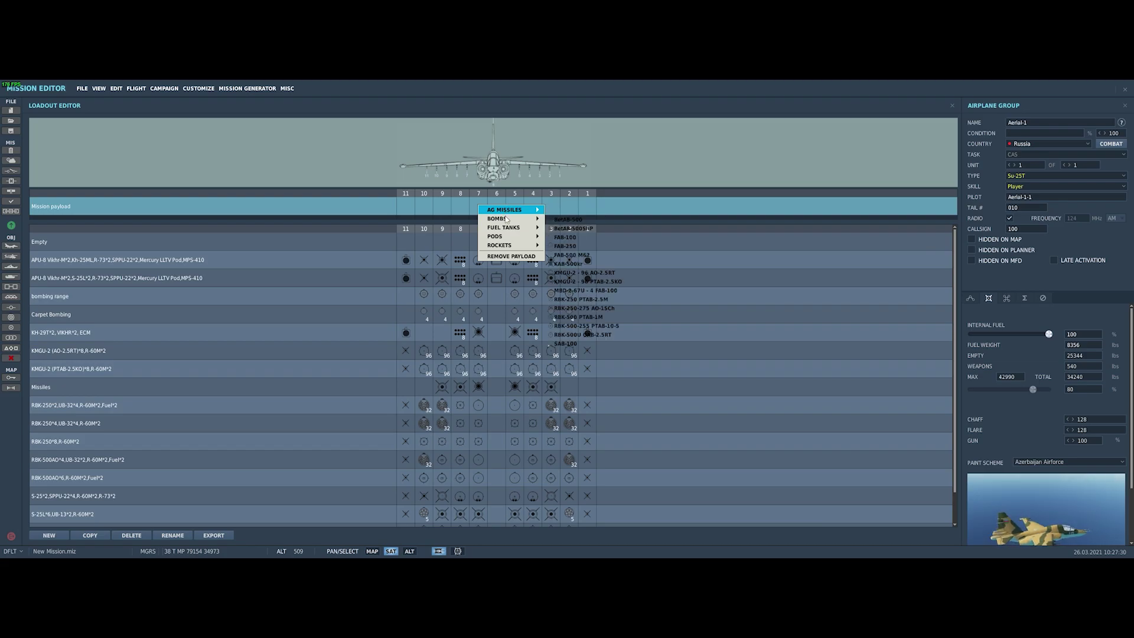
pyautogui.moveTo(506, 220)
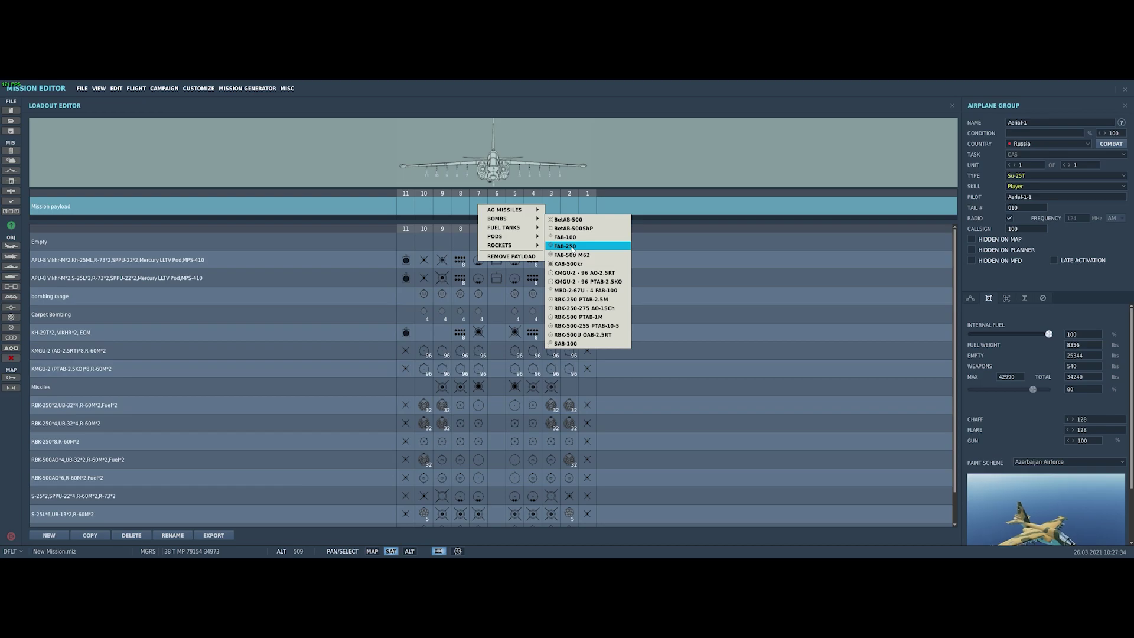
pyautogui.click(573, 247)
pyautogui.rightClick(519, 205)
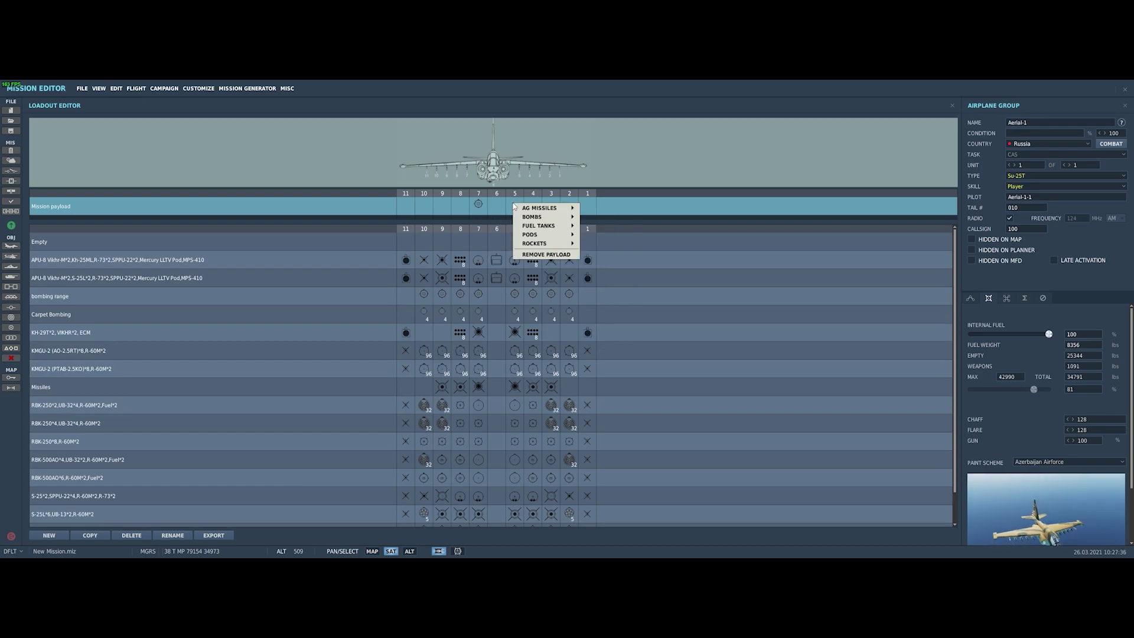
pyautogui.moveTo(555, 220)
pyautogui.click(599, 245)
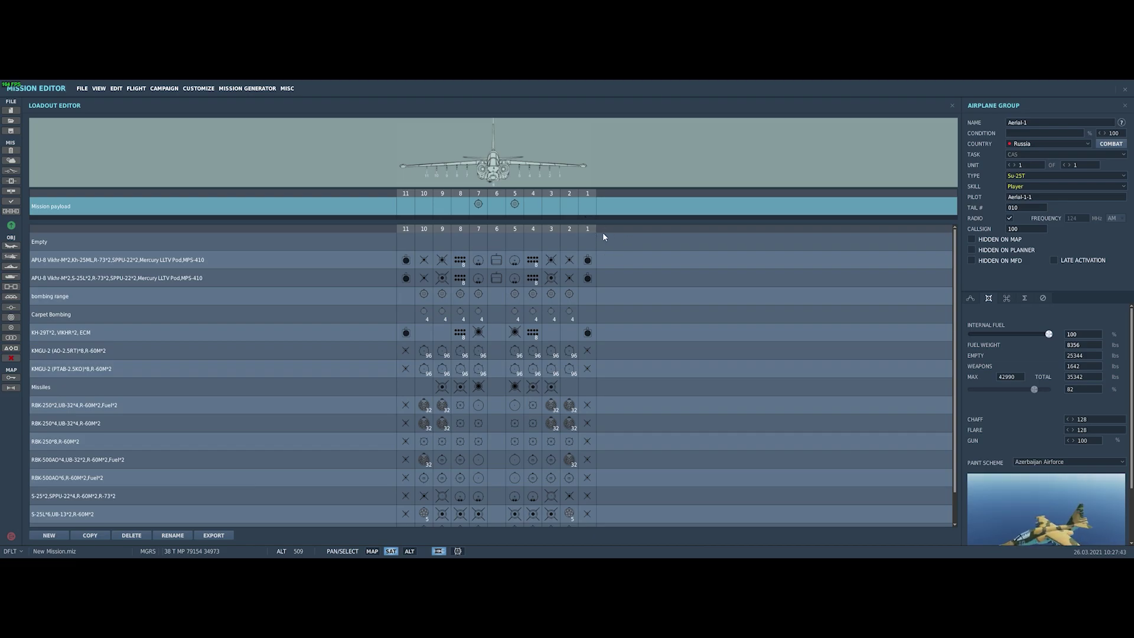
# Step: Load B-13L rocket pods on stations 8 and 4
pyautogui.rightClick(461, 209)
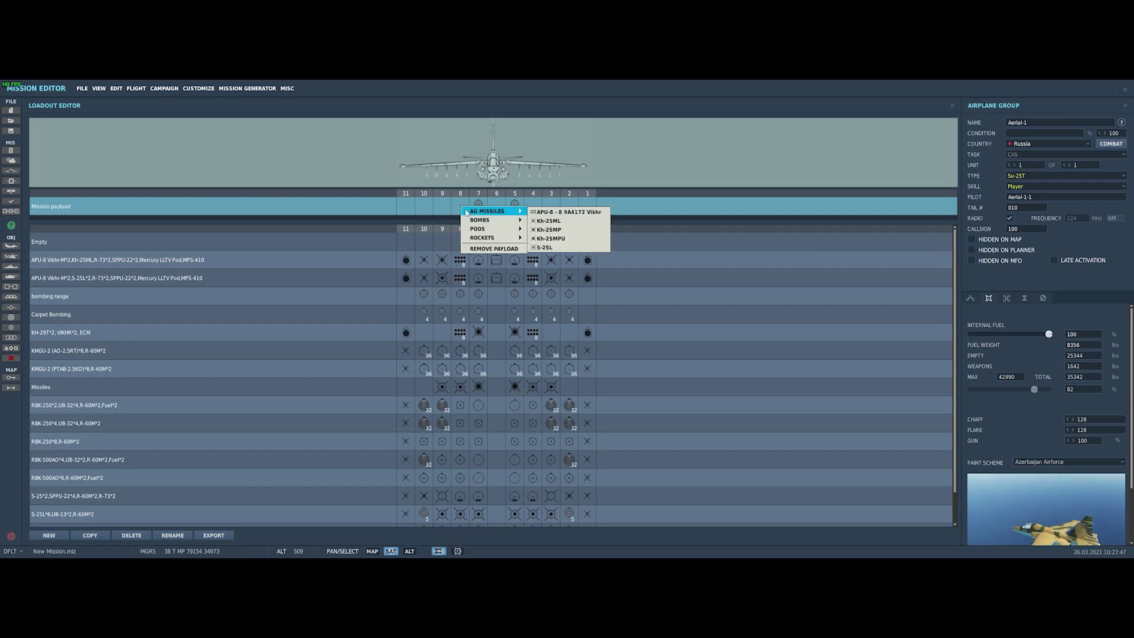
pyautogui.moveTo(482, 239)
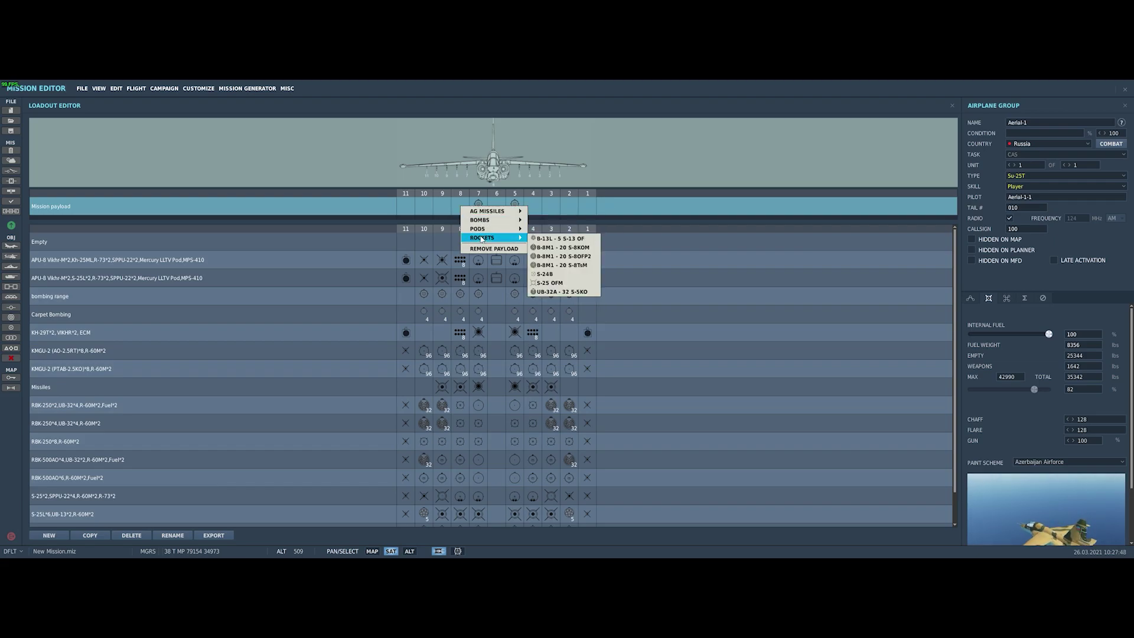
pyautogui.click(544, 240)
pyautogui.rightClick(532, 207)
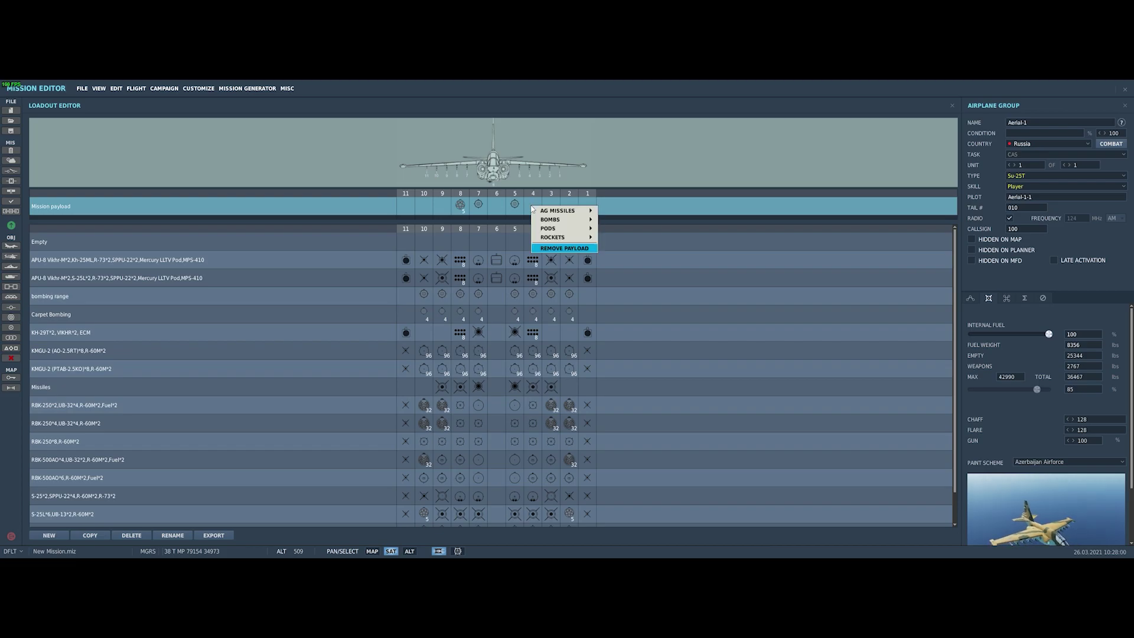
pyautogui.moveTo(574, 238)
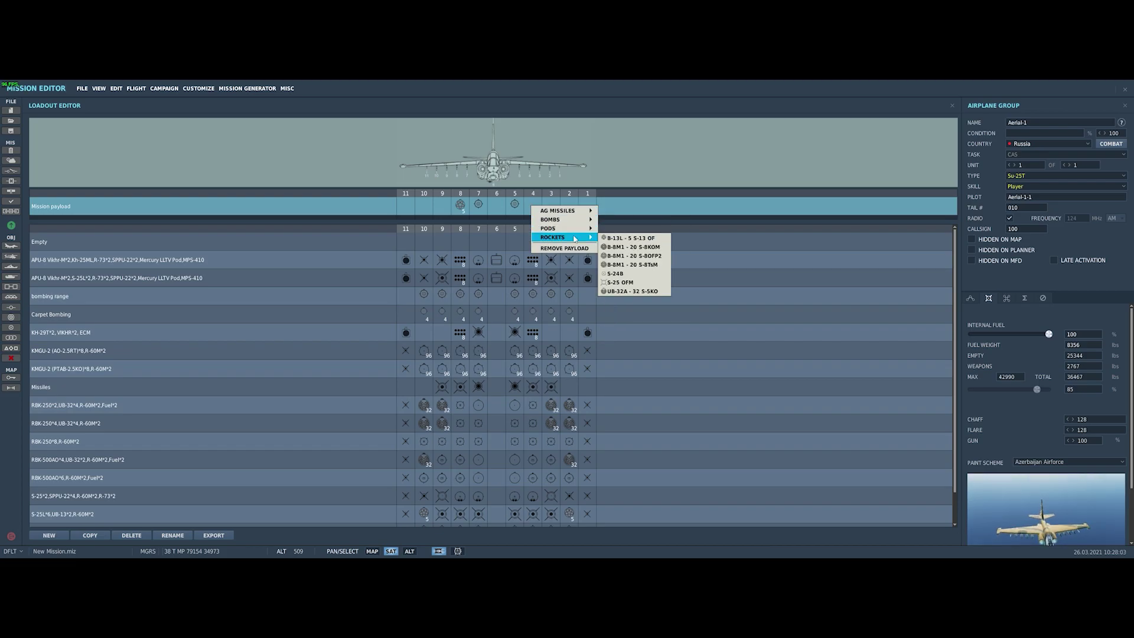
pyautogui.click(658, 238)
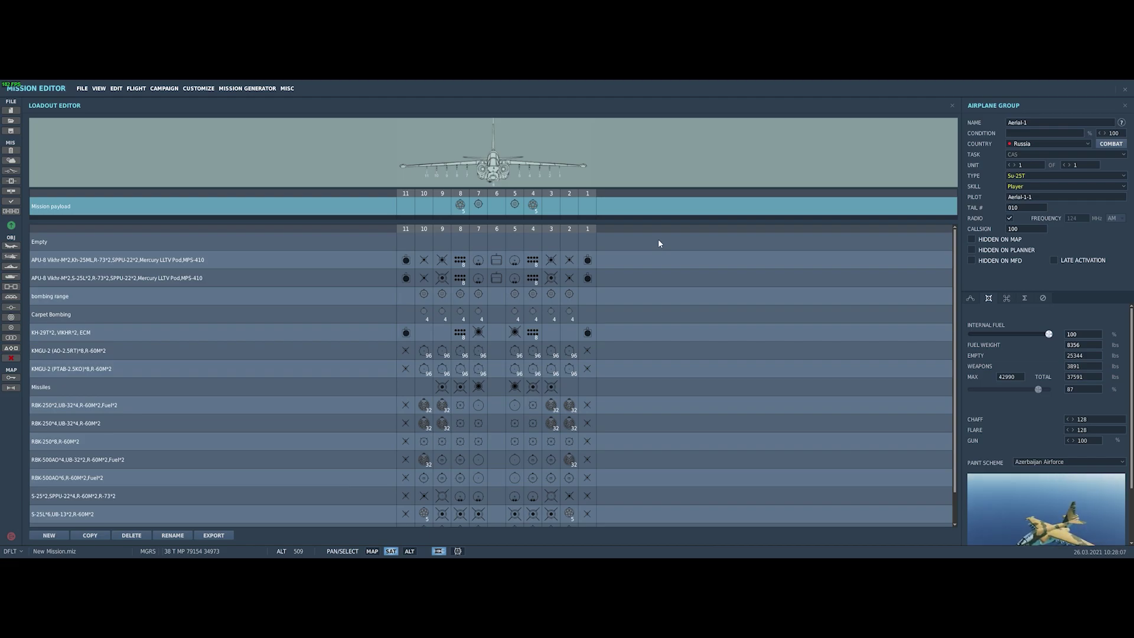
# Step: Set Aerial-1's Paint Scheme dropdown to af standard 1
pyautogui.scroll(-1, 1002, 448)
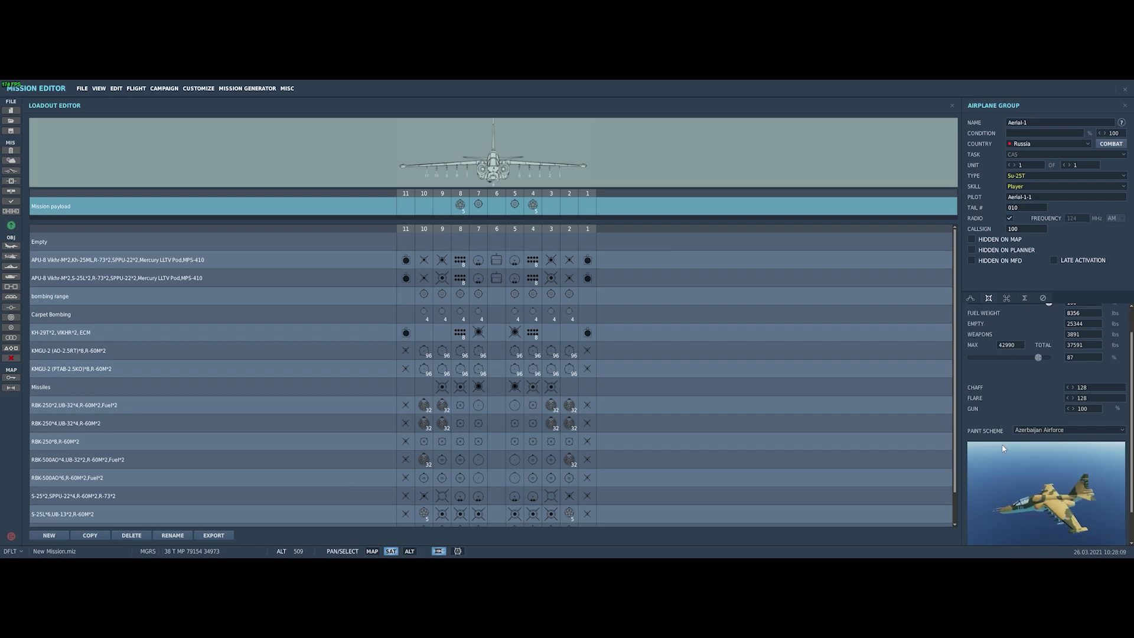
pyautogui.click(1122, 431)
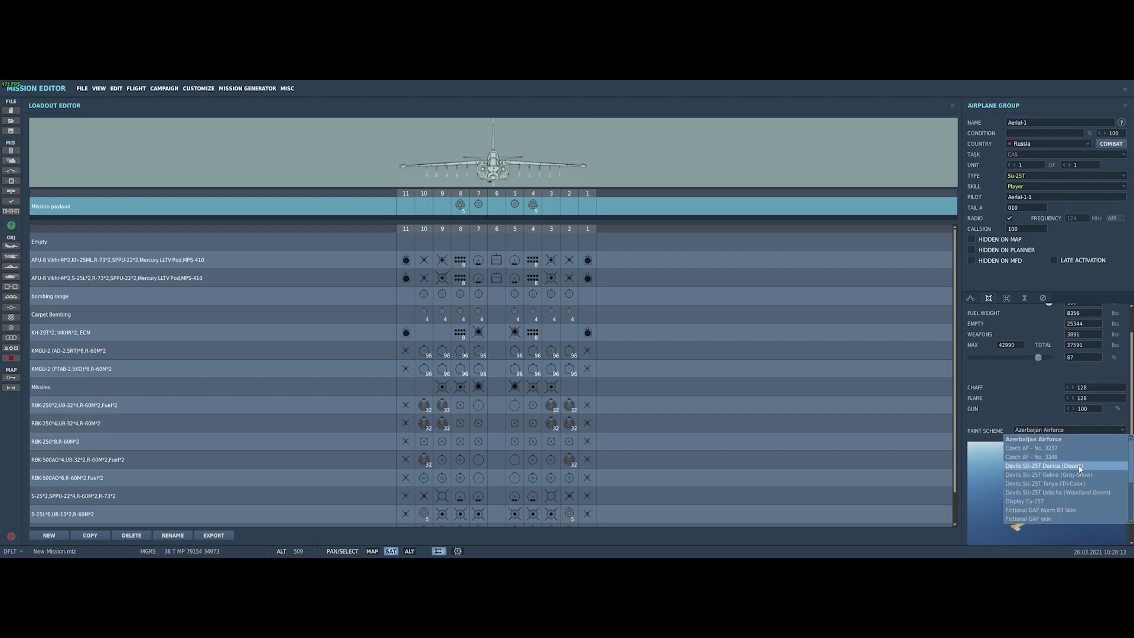
pyautogui.scroll(-2, 1080, 468)
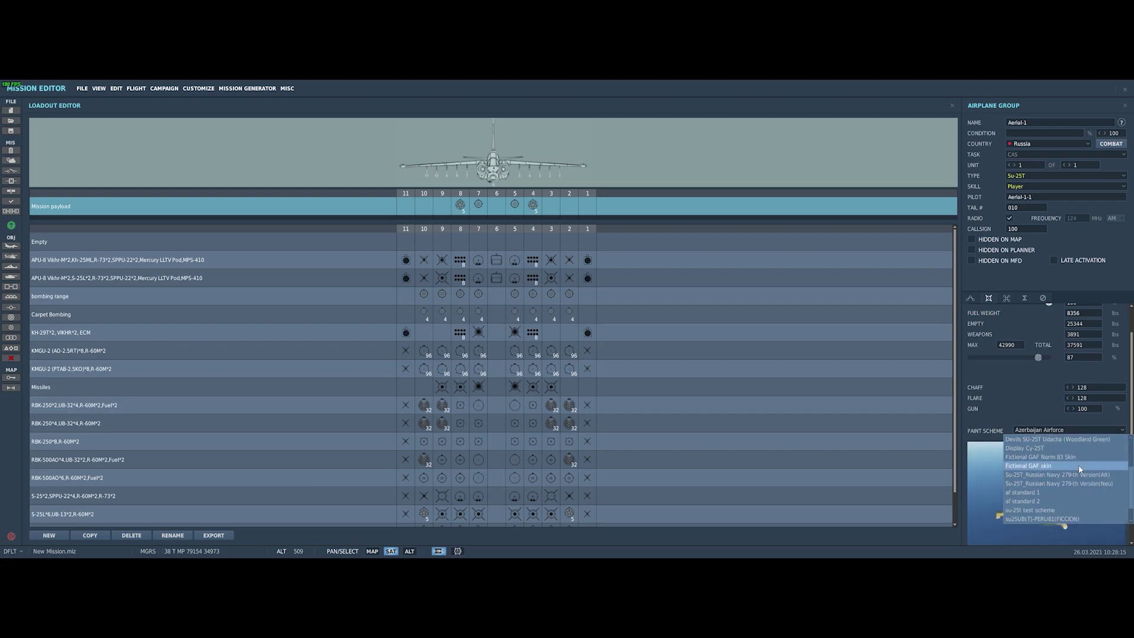
pyautogui.click(1042, 493)
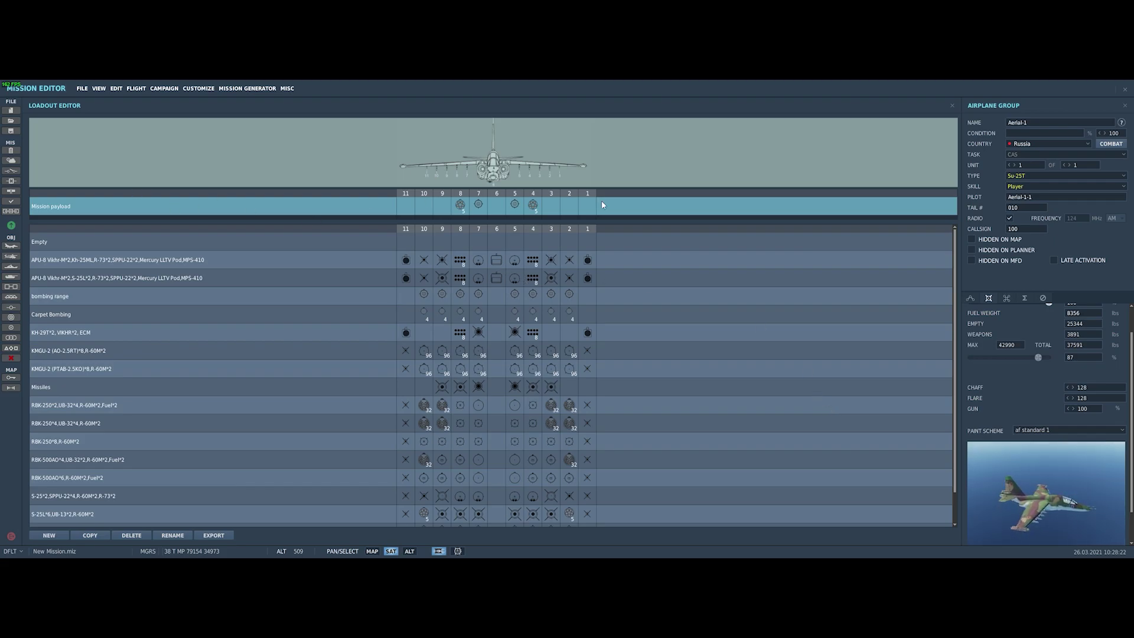
# Step: Close the Loadout Editor, centre the map on Mozdok, and deselect Aerial-1
pyautogui.click(951, 104)
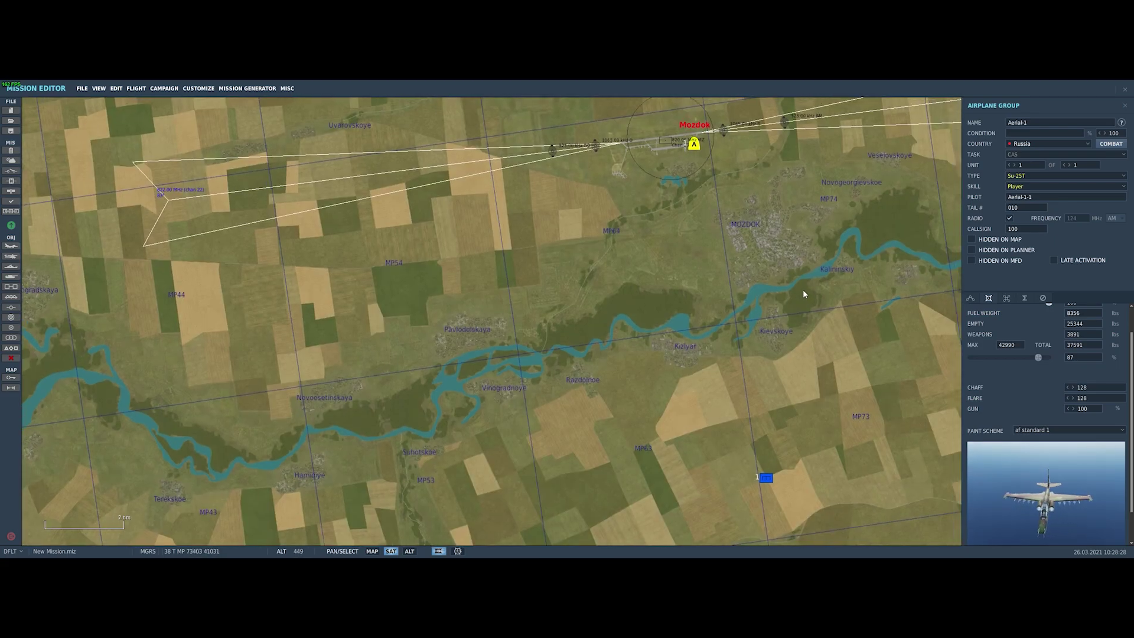
pyautogui.moveTo(802, 293); pyautogui.dragTo(582, 318)
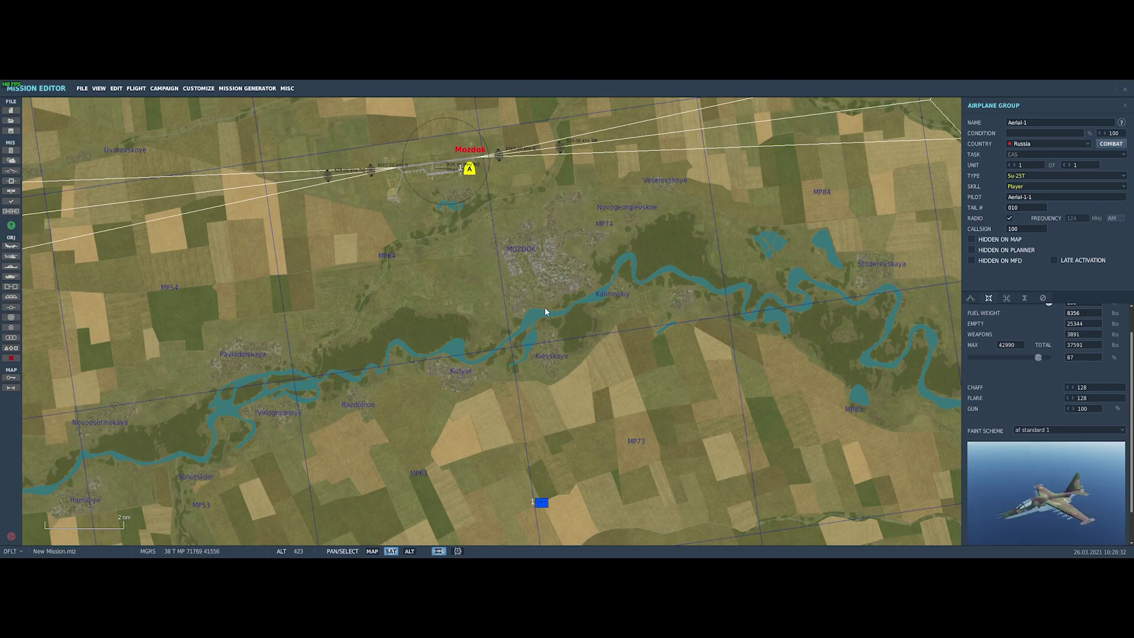
pyautogui.moveTo(540, 309); pyautogui.dragTo(616, 307)
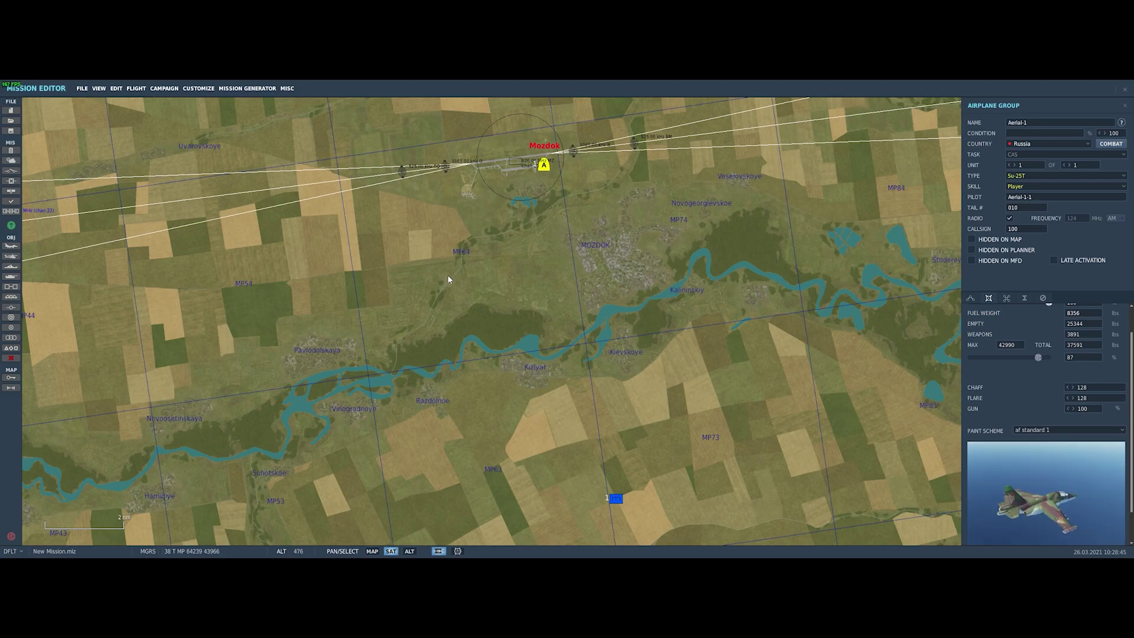
pyautogui.click(137, 90)
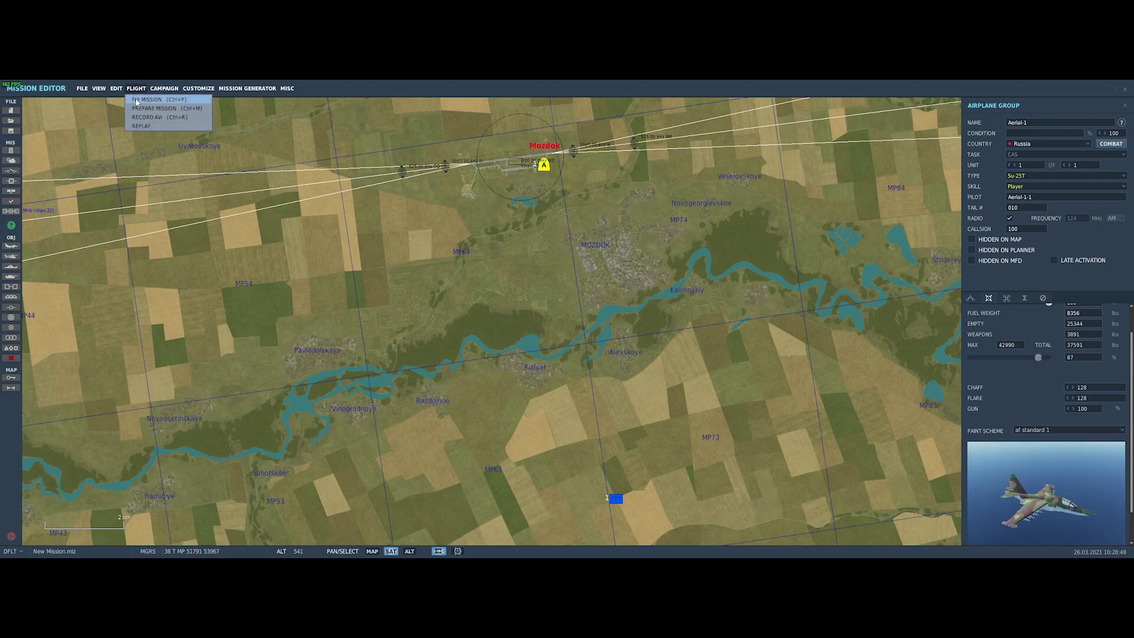
pyautogui.click(96, 125)
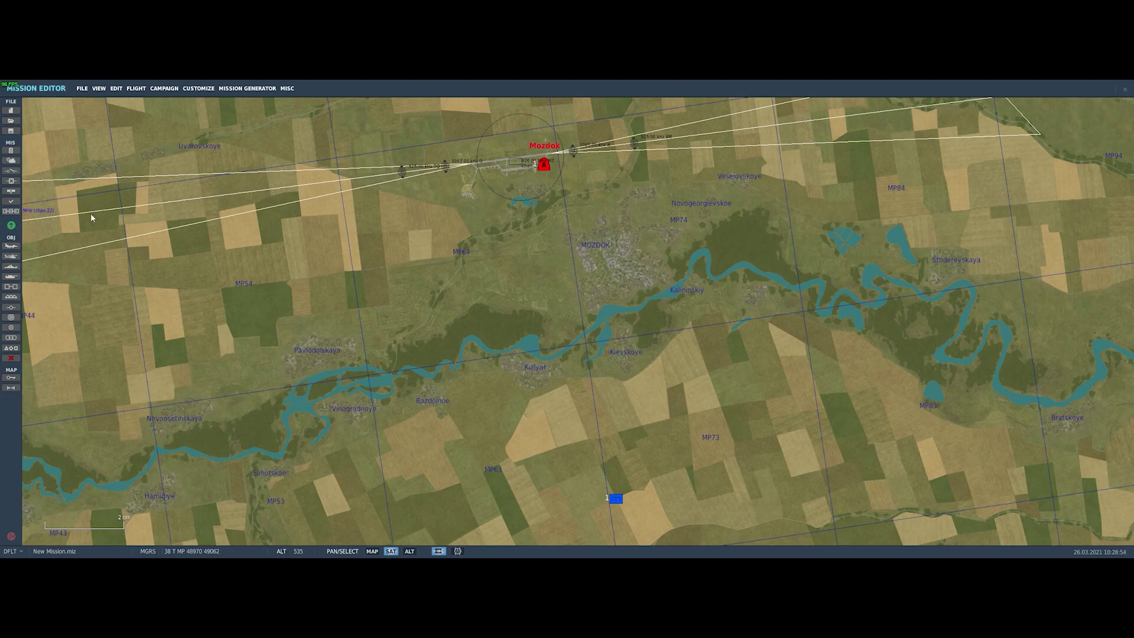
# Step: Save the unsaved mission as 'ME First Mission' in My Missions > Miscellaneous before flying
pyautogui.click(12, 228)
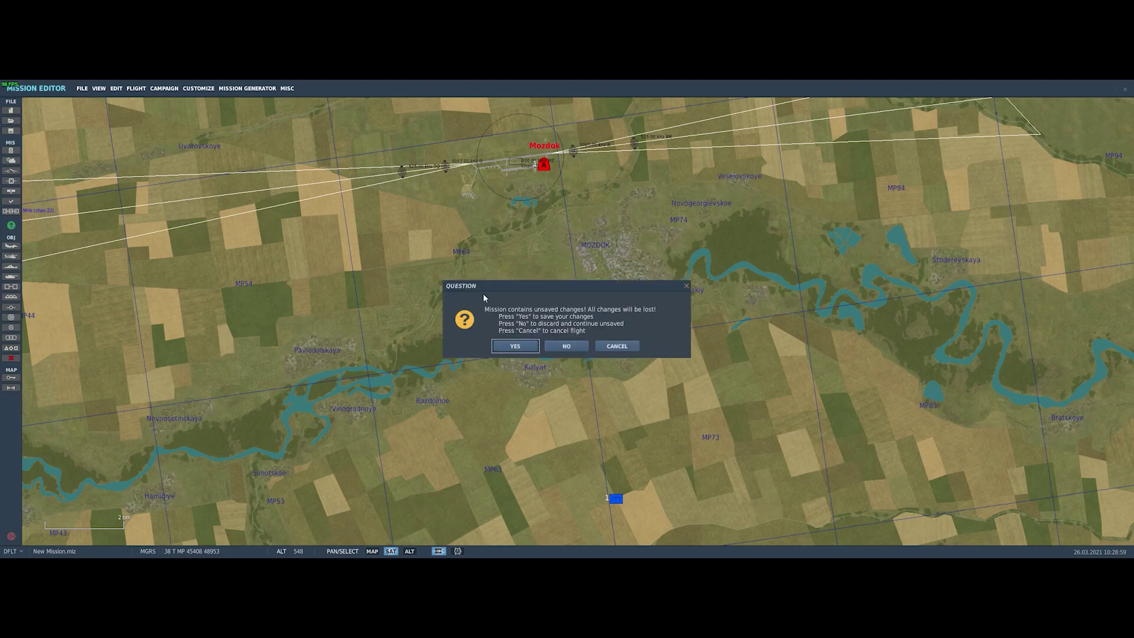
pyautogui.click(515, 348)
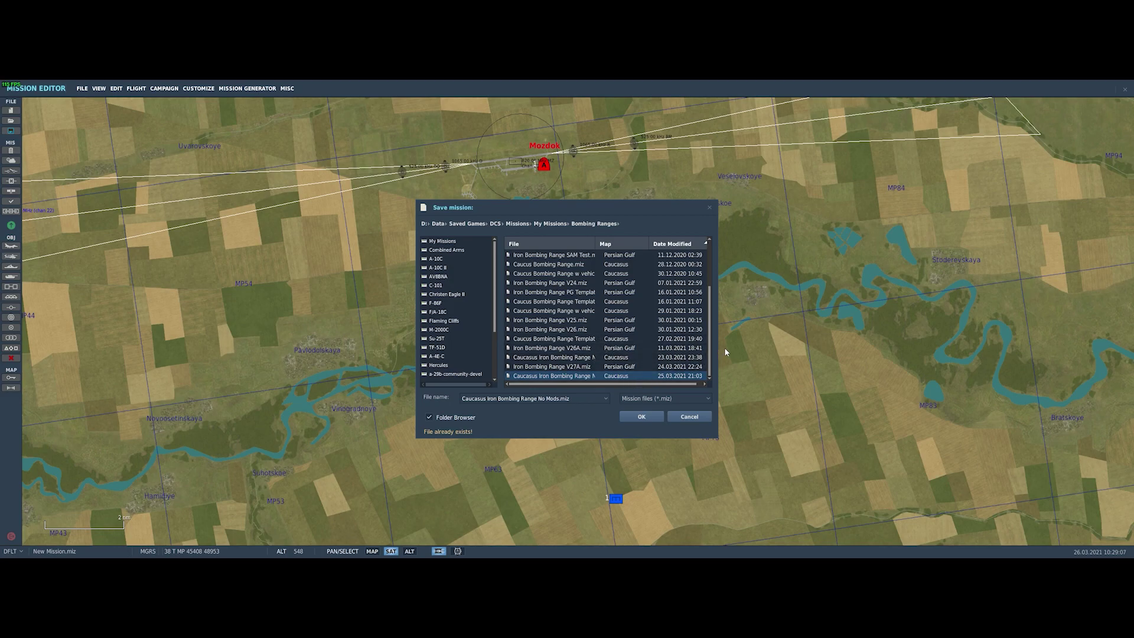
pyautogui.click(550, 224)
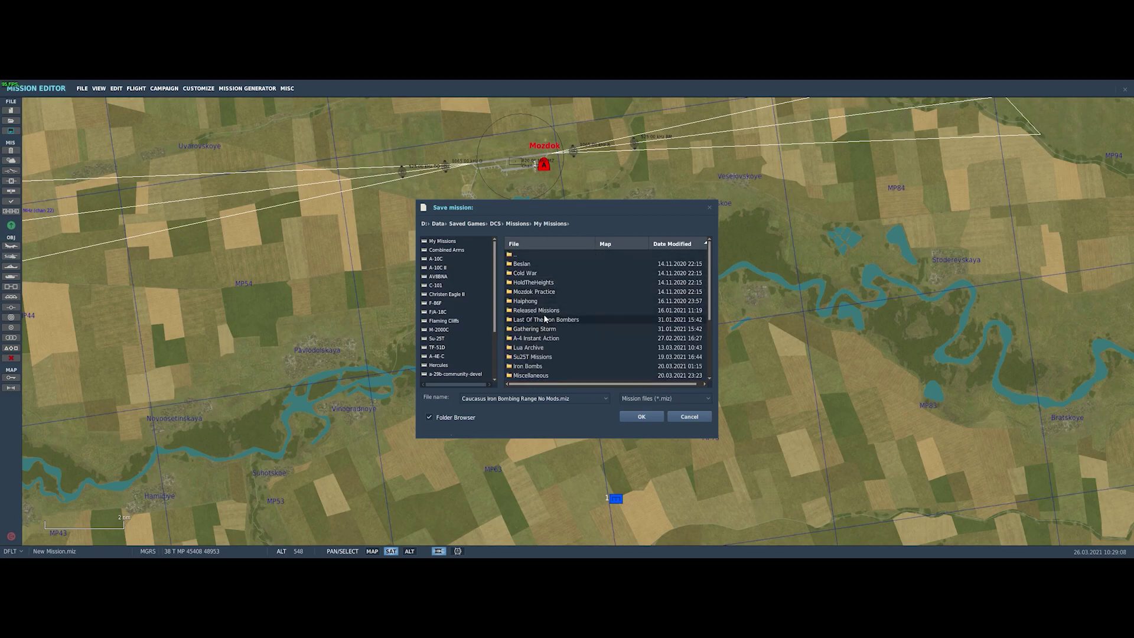
pyautogui.doubleClick(539, 377)
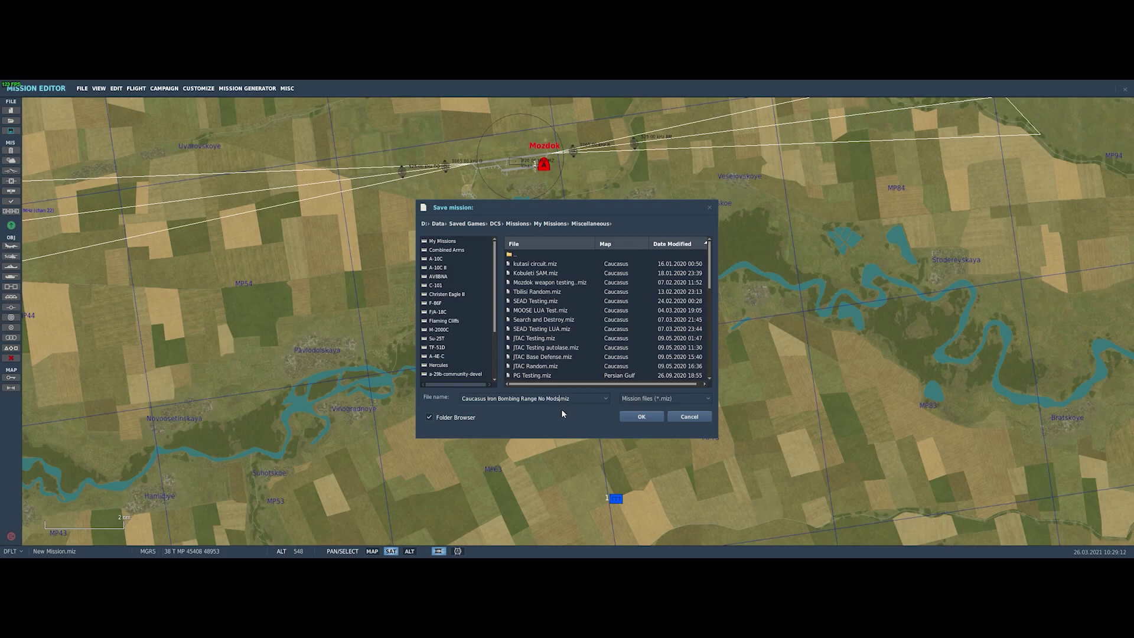
pyautogui.press('BackSpace')
pyautogui.press('BackSpace')
pyautogui.press('BackSpace')
pyautogui.press('BackSpace')
pyautogui.press('BackSpace')
pyautogui.press('BackSpace')
pyautogui.press('BackSpace')
pyautogui.press('BackSpace')
pyautogui.press('BackSpace')
pyautogui.press('BackSpace')
pyautogui.press('BackSpace')
pyautogui.press('BackSpace')
pyautogui.press('BackSpace')
pyautogui.press('BackSpace')
pyautogui.press('BackSpace')
pyautogui.press('BackSpace')
pyautogui.press('BackSpace')
pyautogui.press('BackSpace')
pyautogui.press('BackSpace')
pyautogui.press('BackSpace')
pyautogui.write('ME First Mission')
pyautogui.click(645, 416)
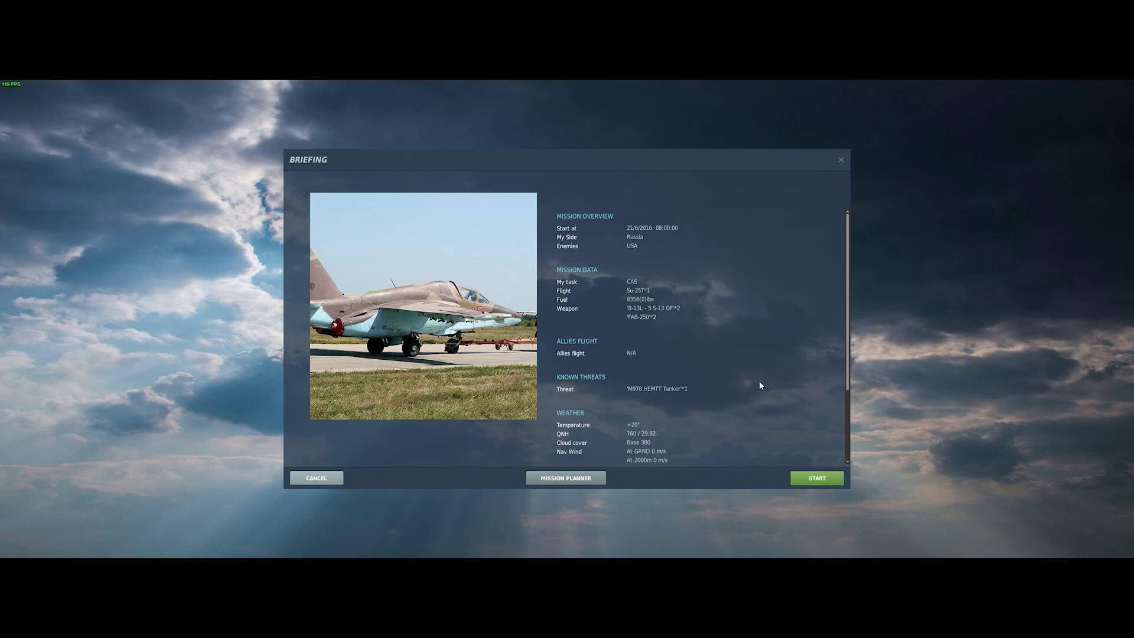
# Step: Start the mission from the Briefing screen so the Su-25T loads
pyautogui.click(816, 478)
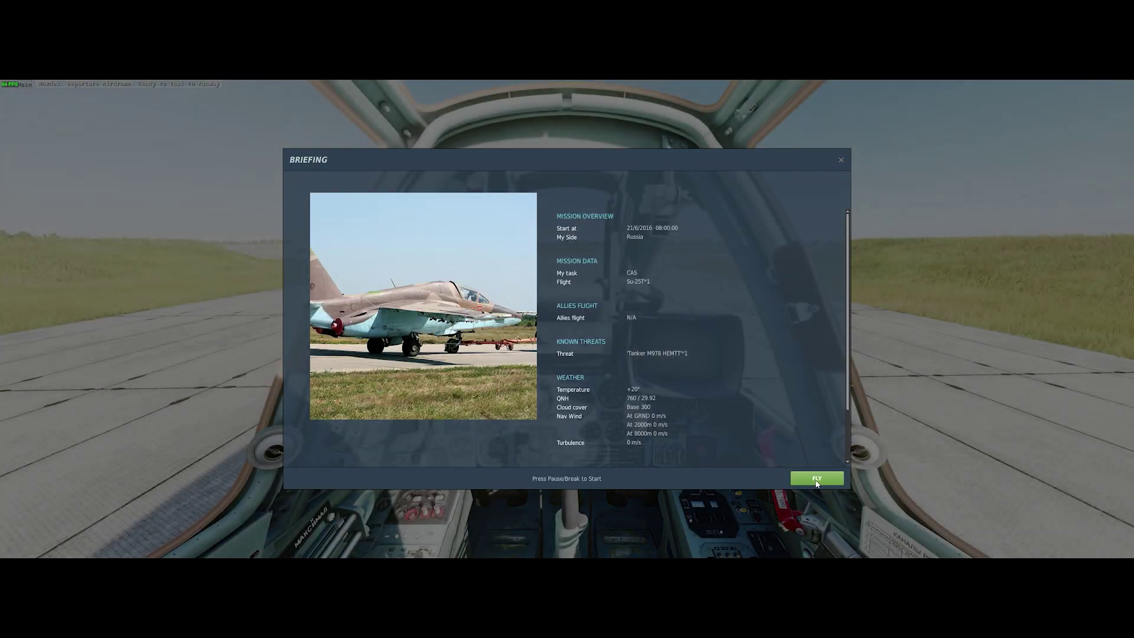
# Step: Dismiss the in-game briefing with FLY to enter the Su-25T cockpit at Mozdok
pyautogui.click(816, 478)
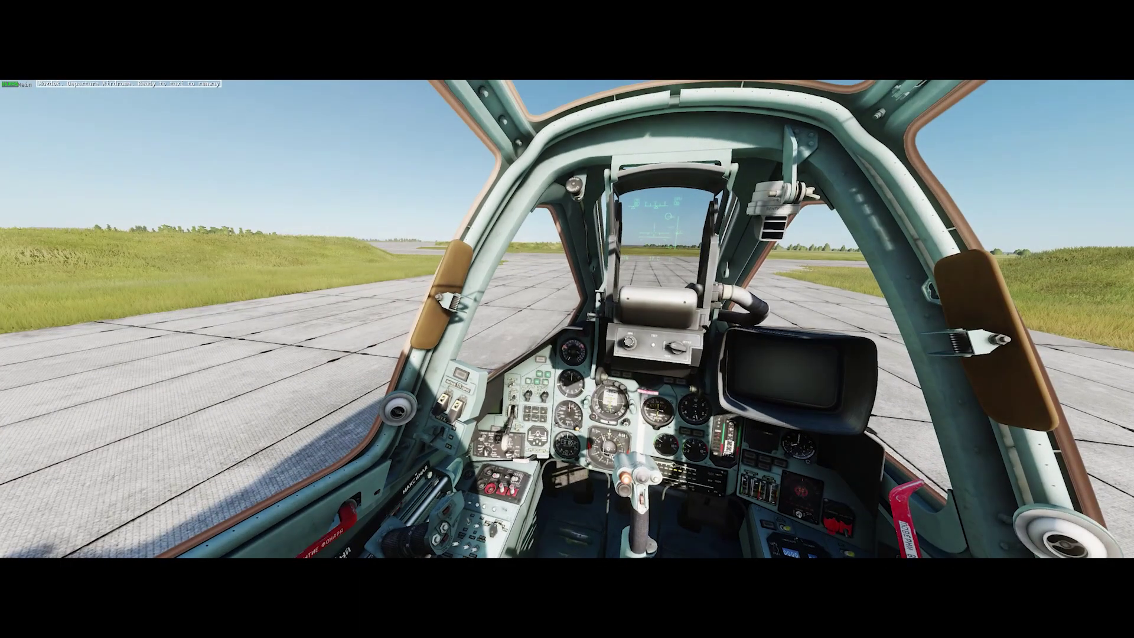